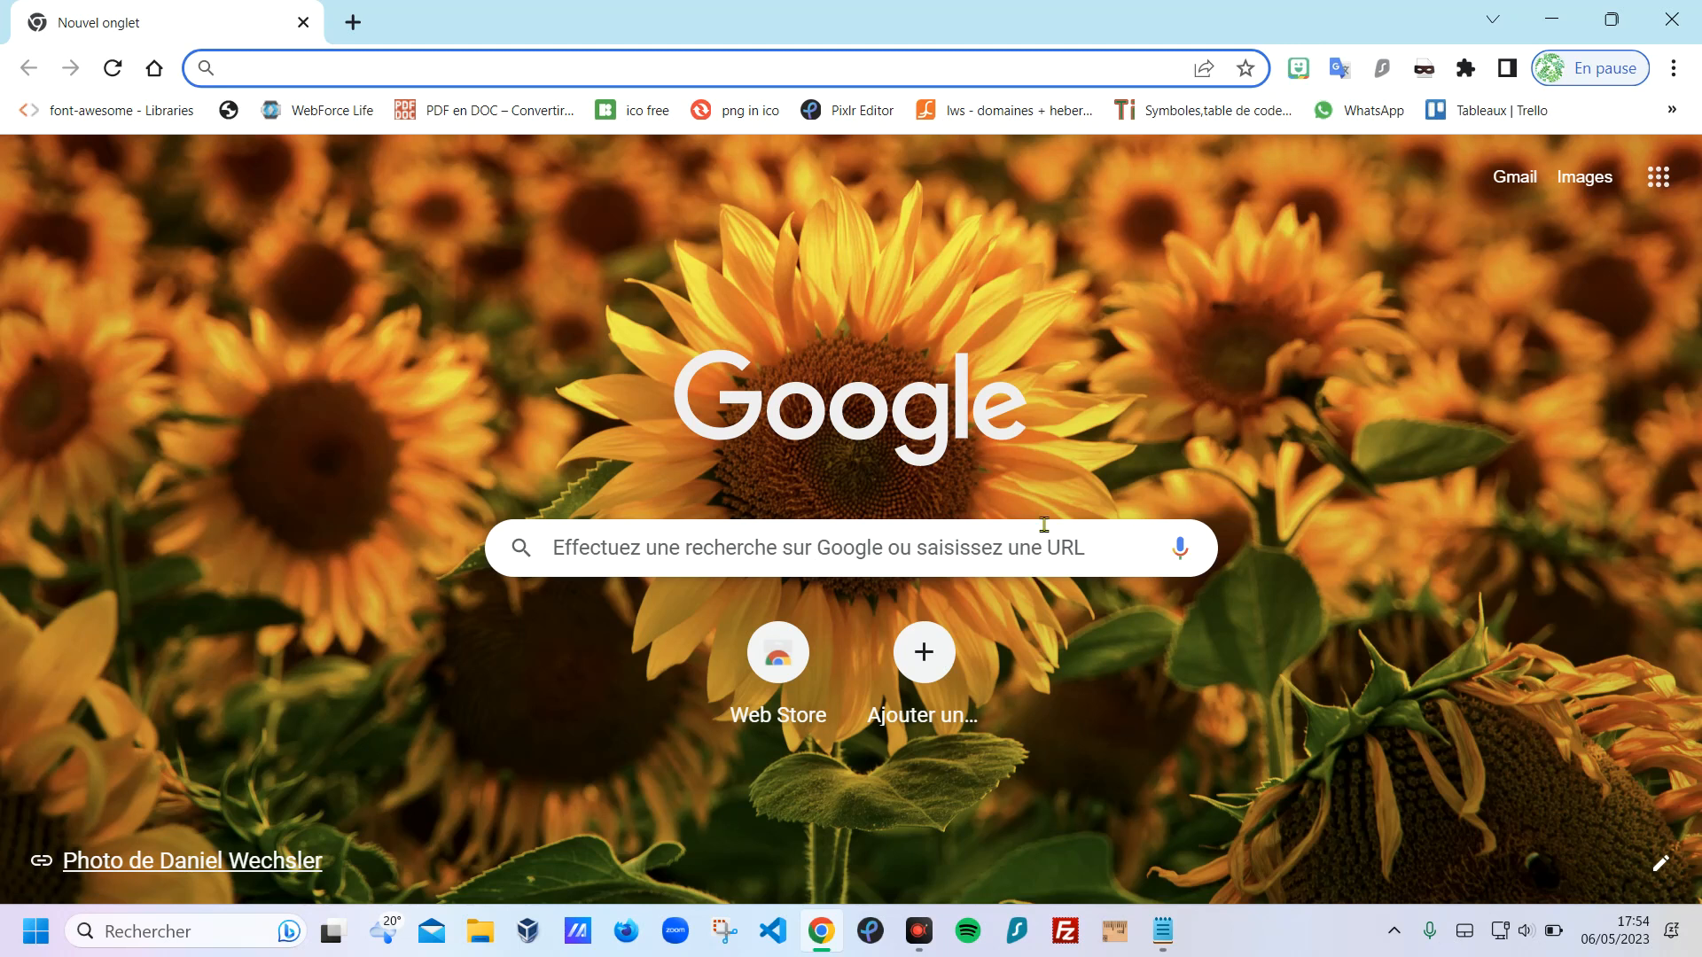
Search Google for "nems" and show the image results.
click(906, 545)
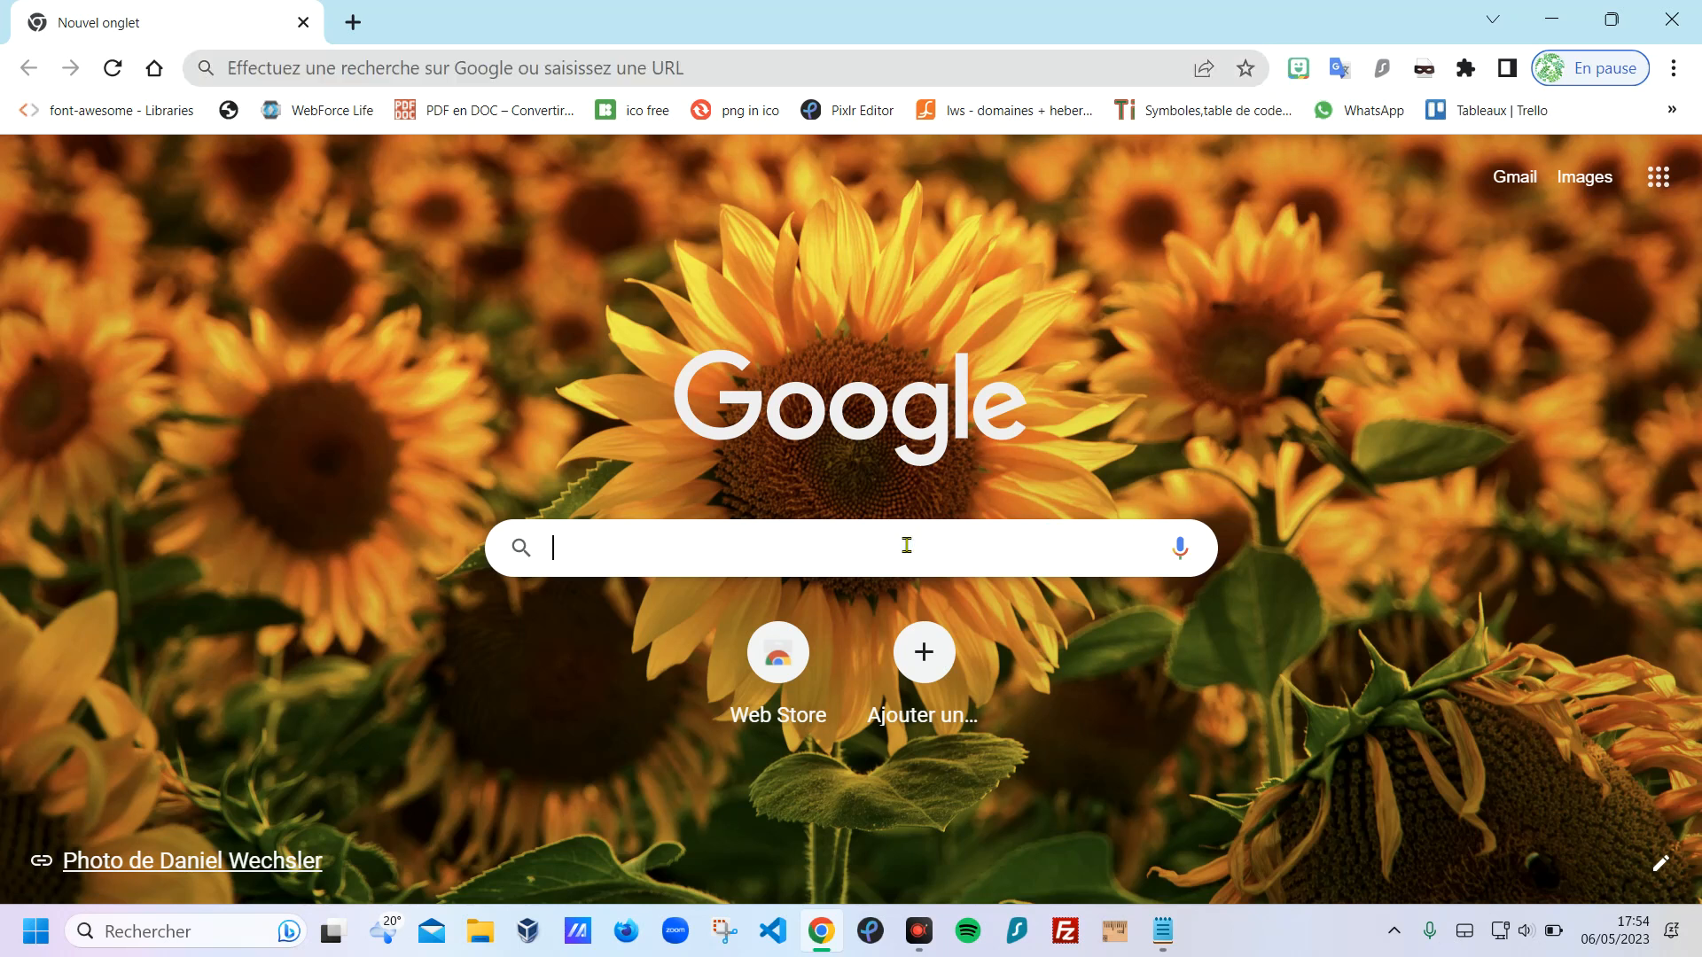
text(nems)
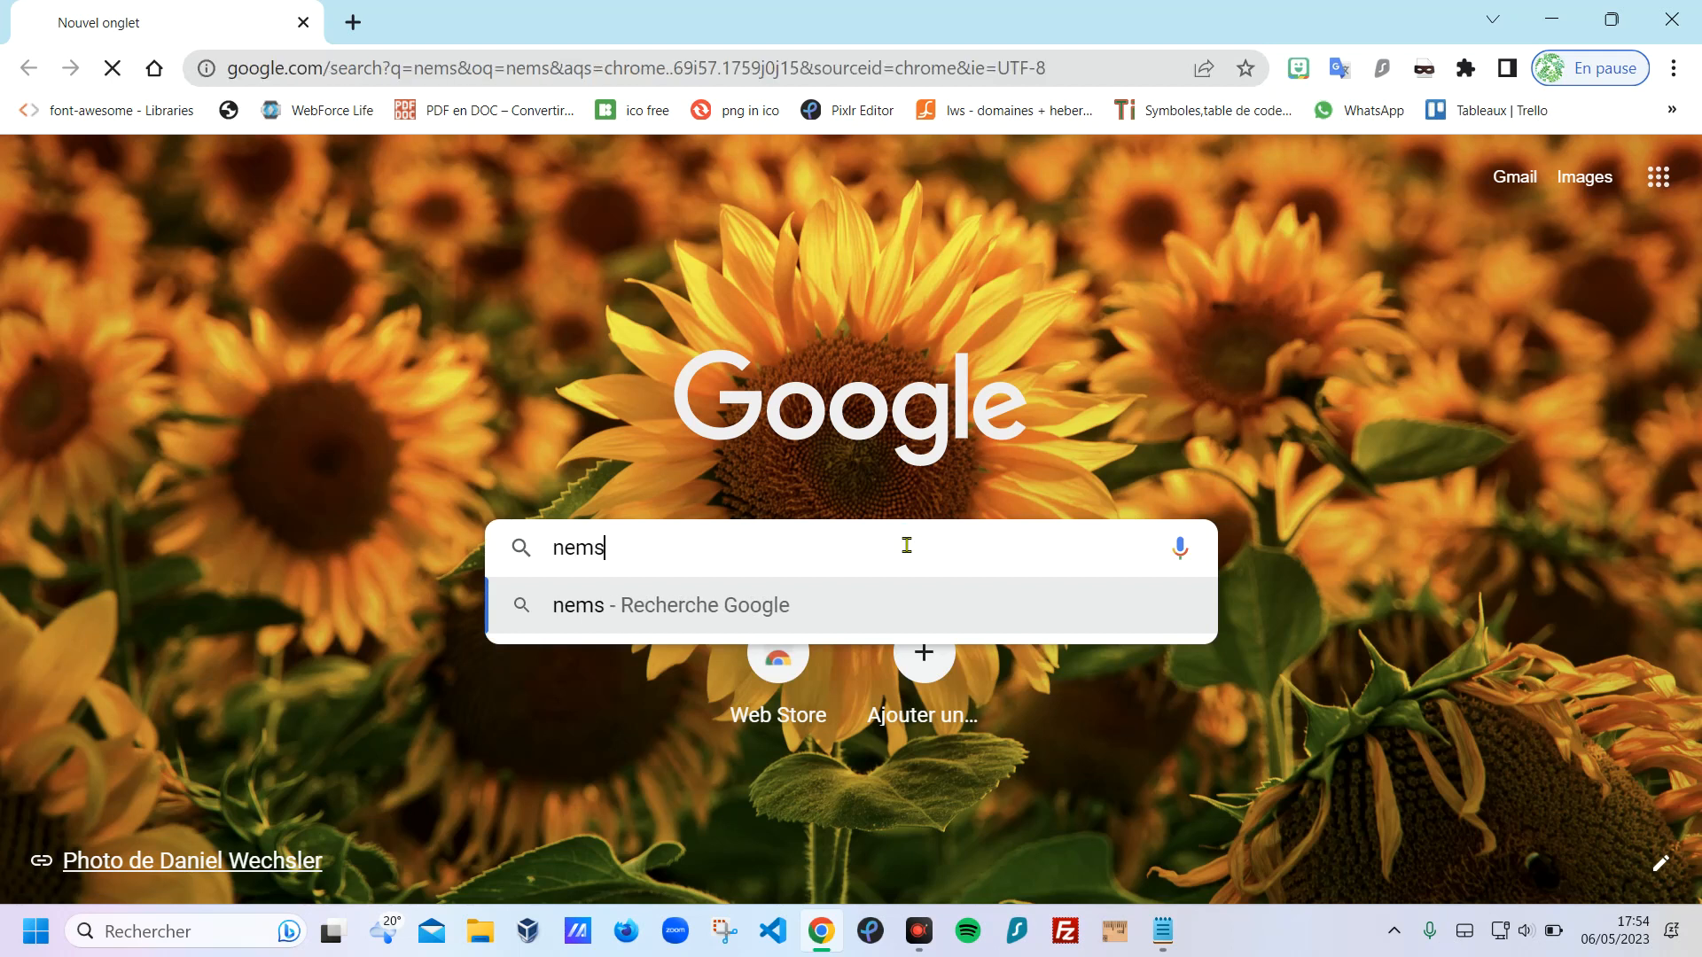
key(Return)
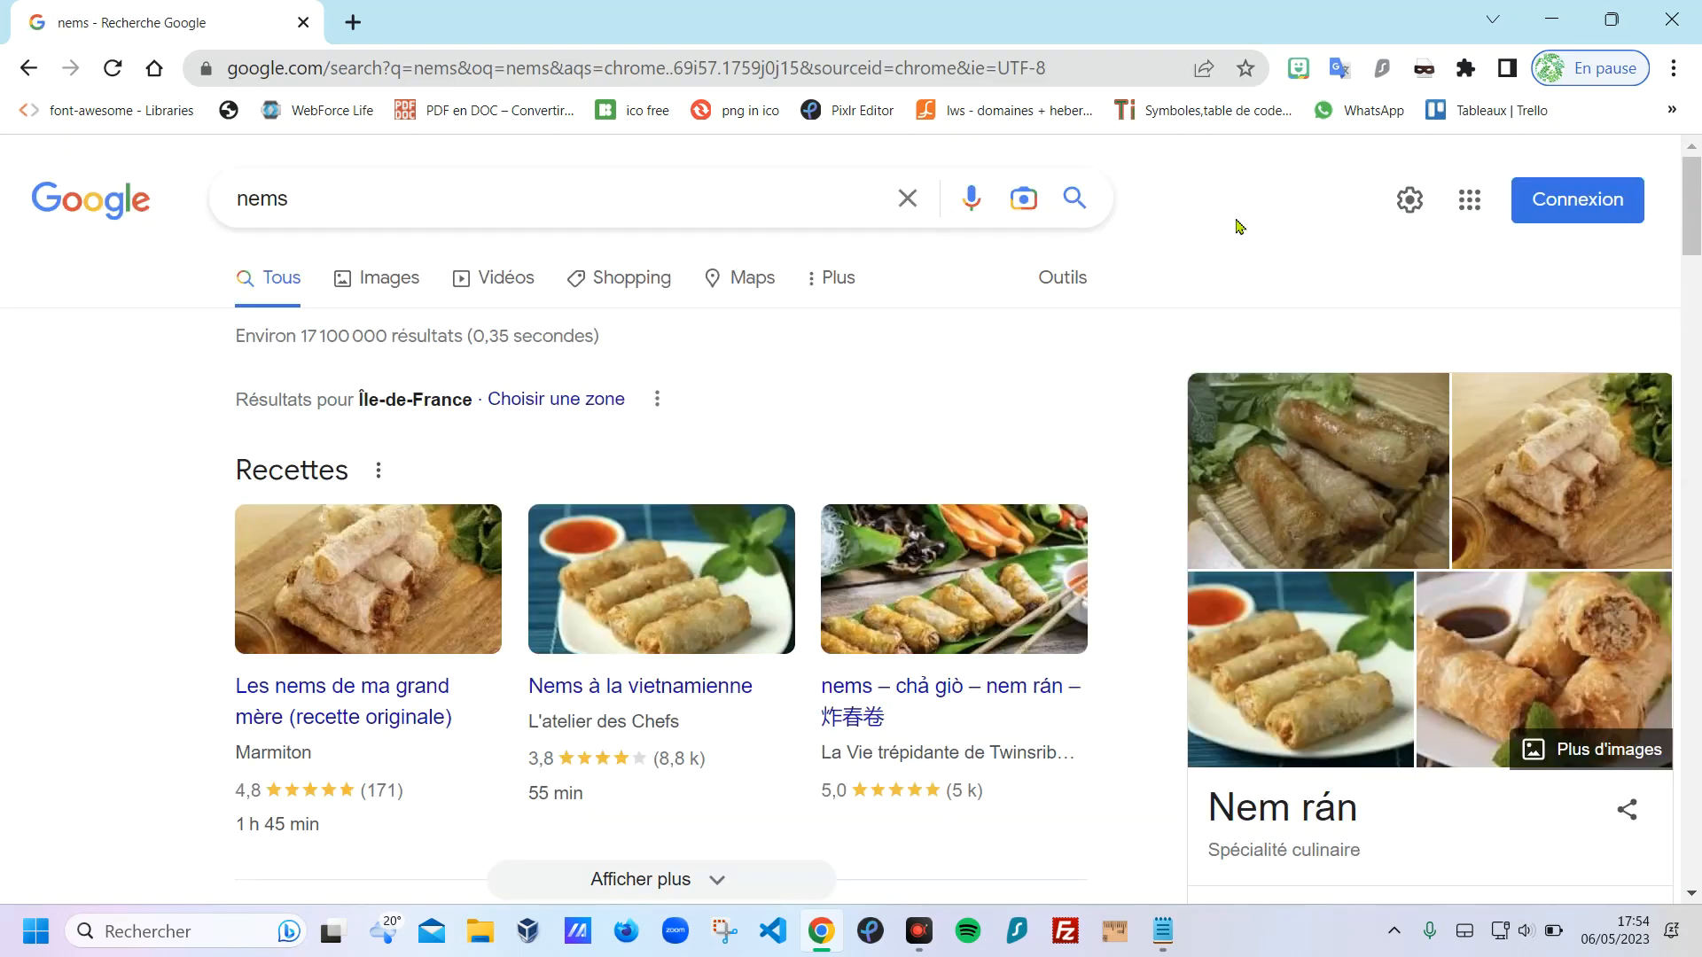
click(389, 282)
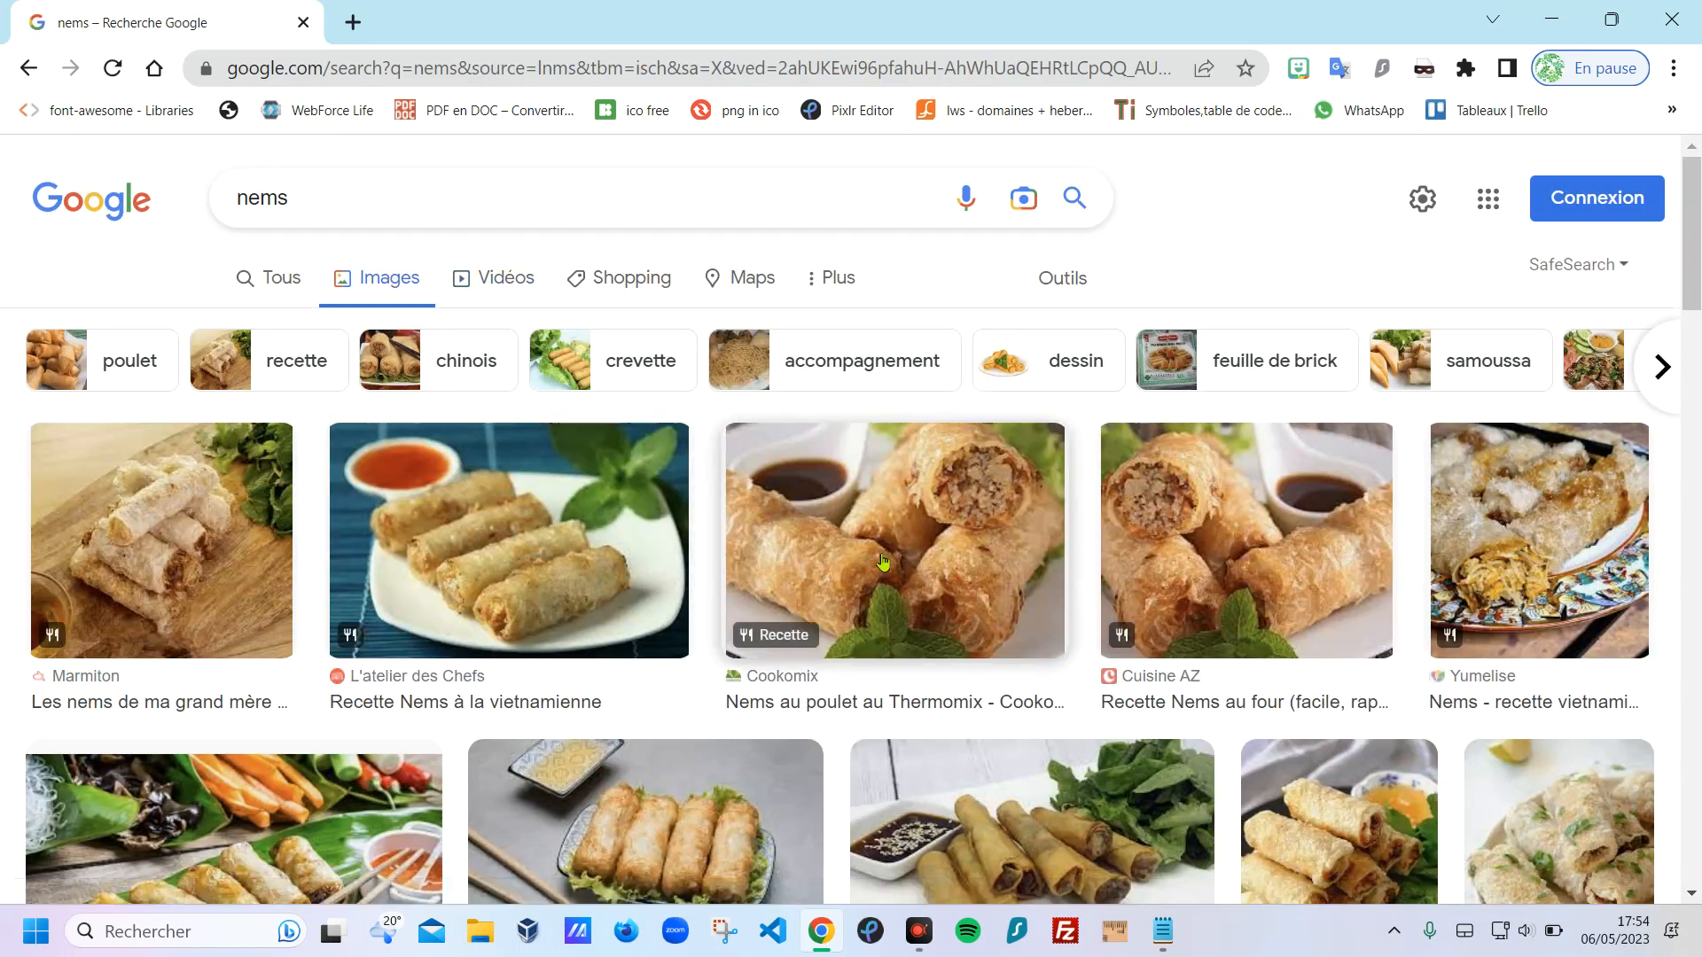
Open the L'atelier des Chefs nems picture in its own browser tab and copy the image's URL.
click(512, 533)
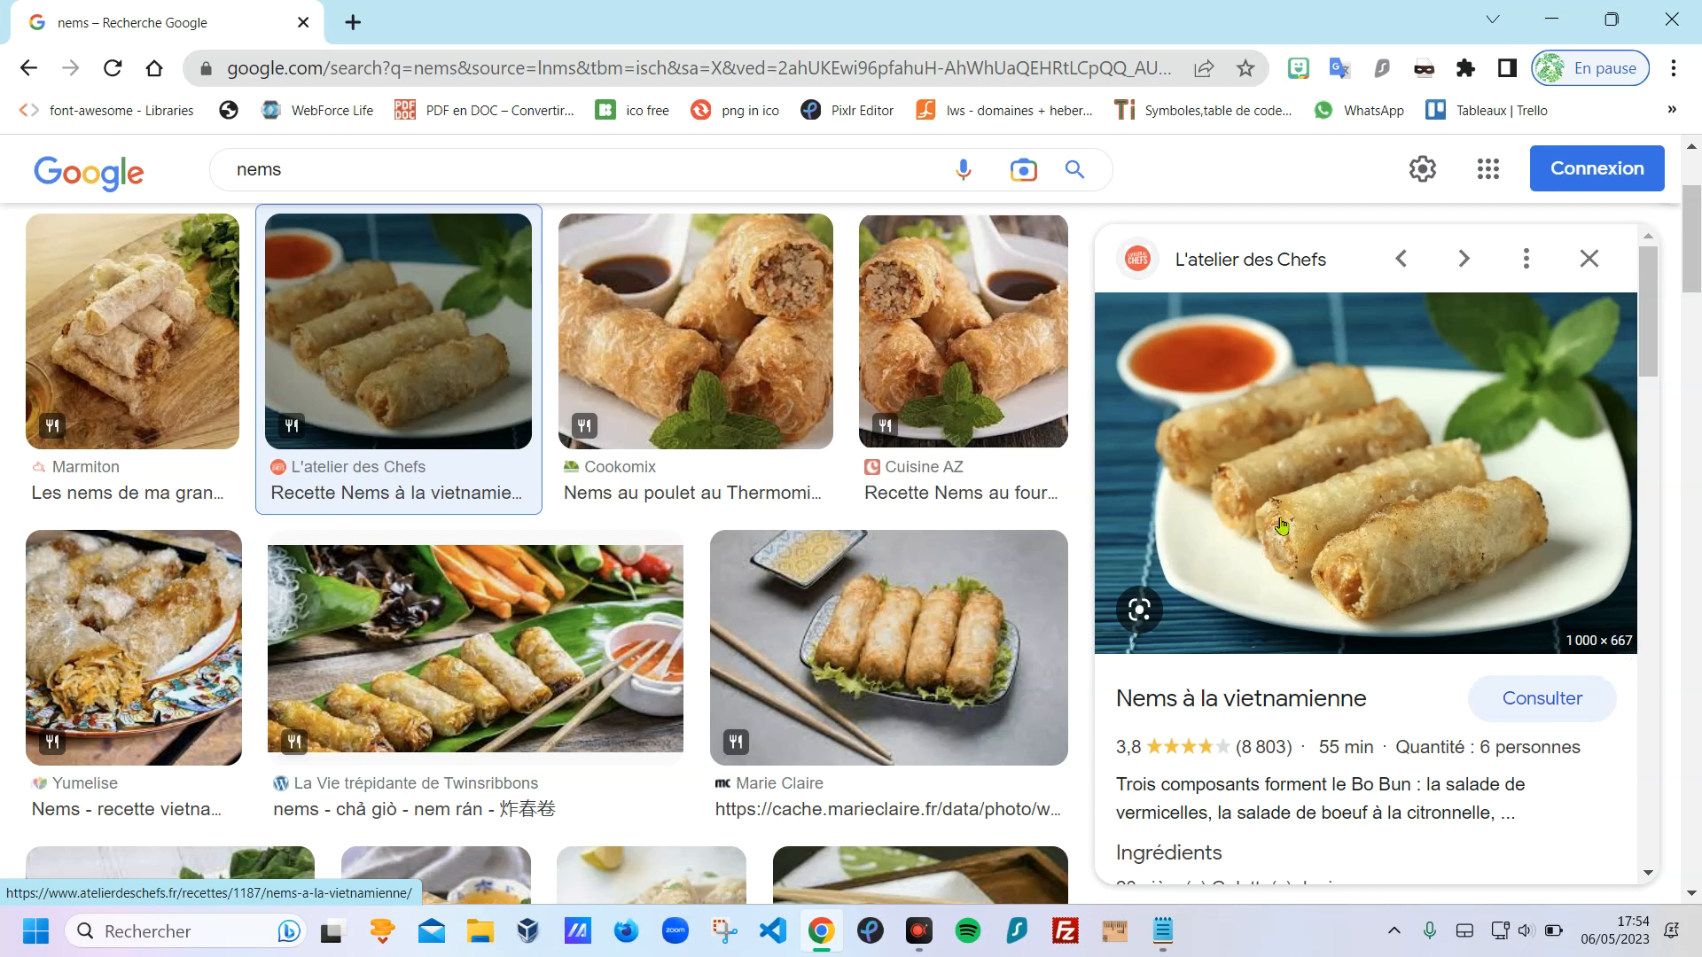
right_click(1310, 509)
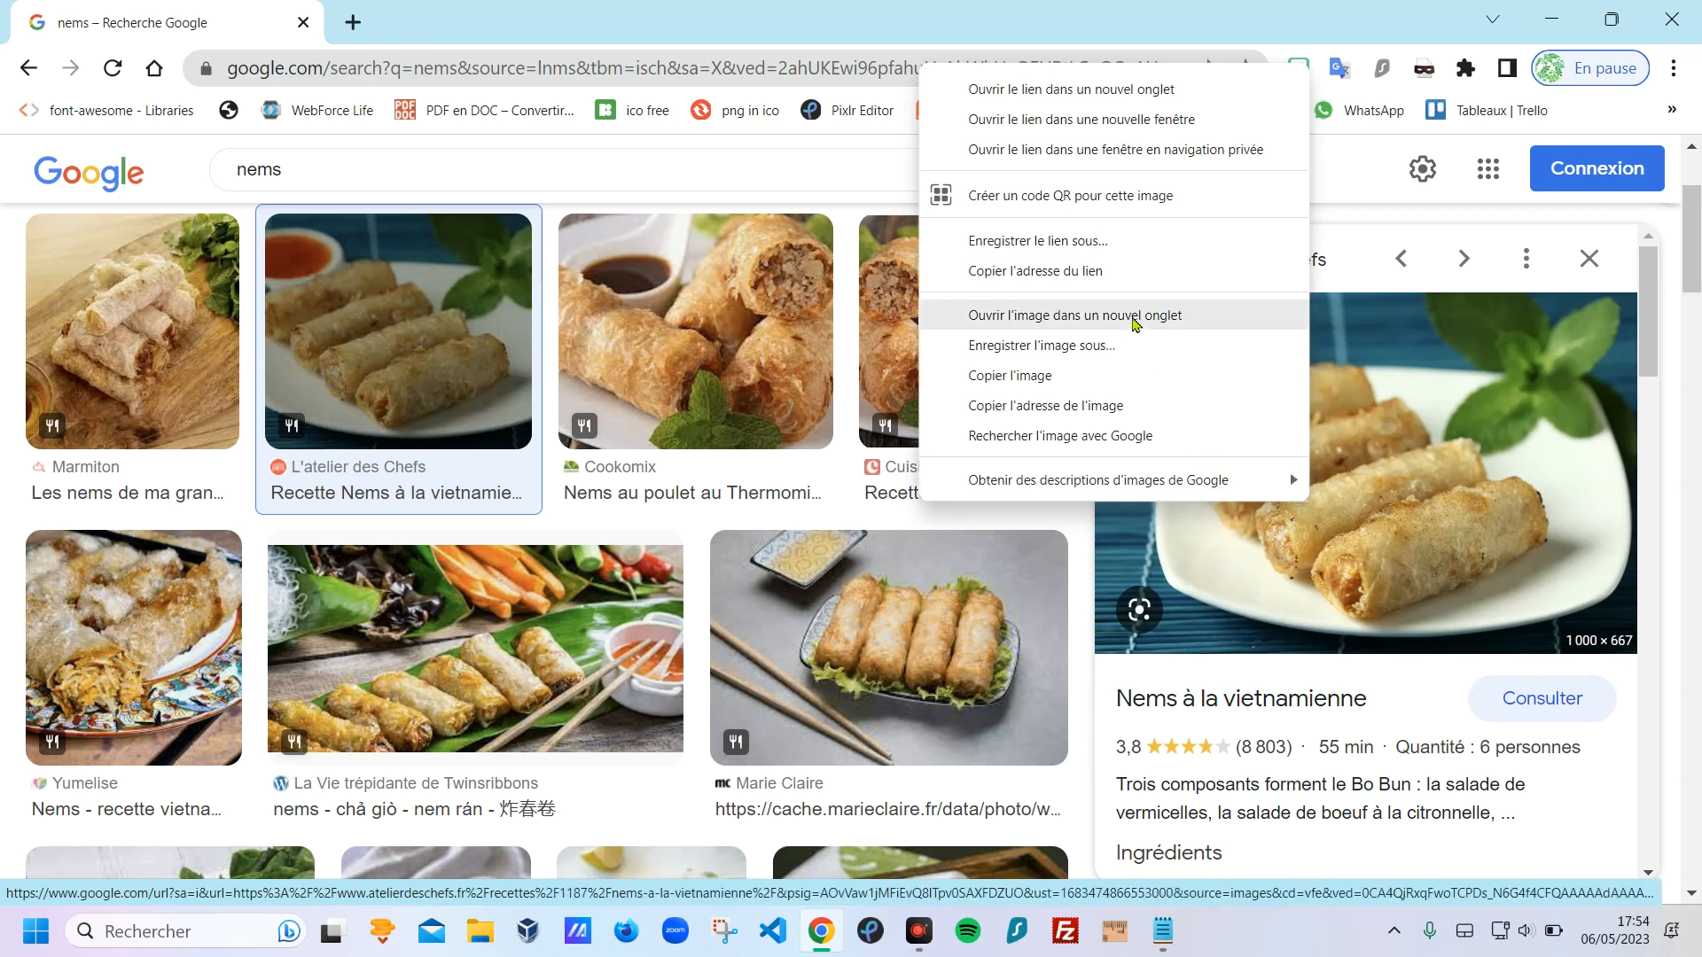
click(1134, 328)
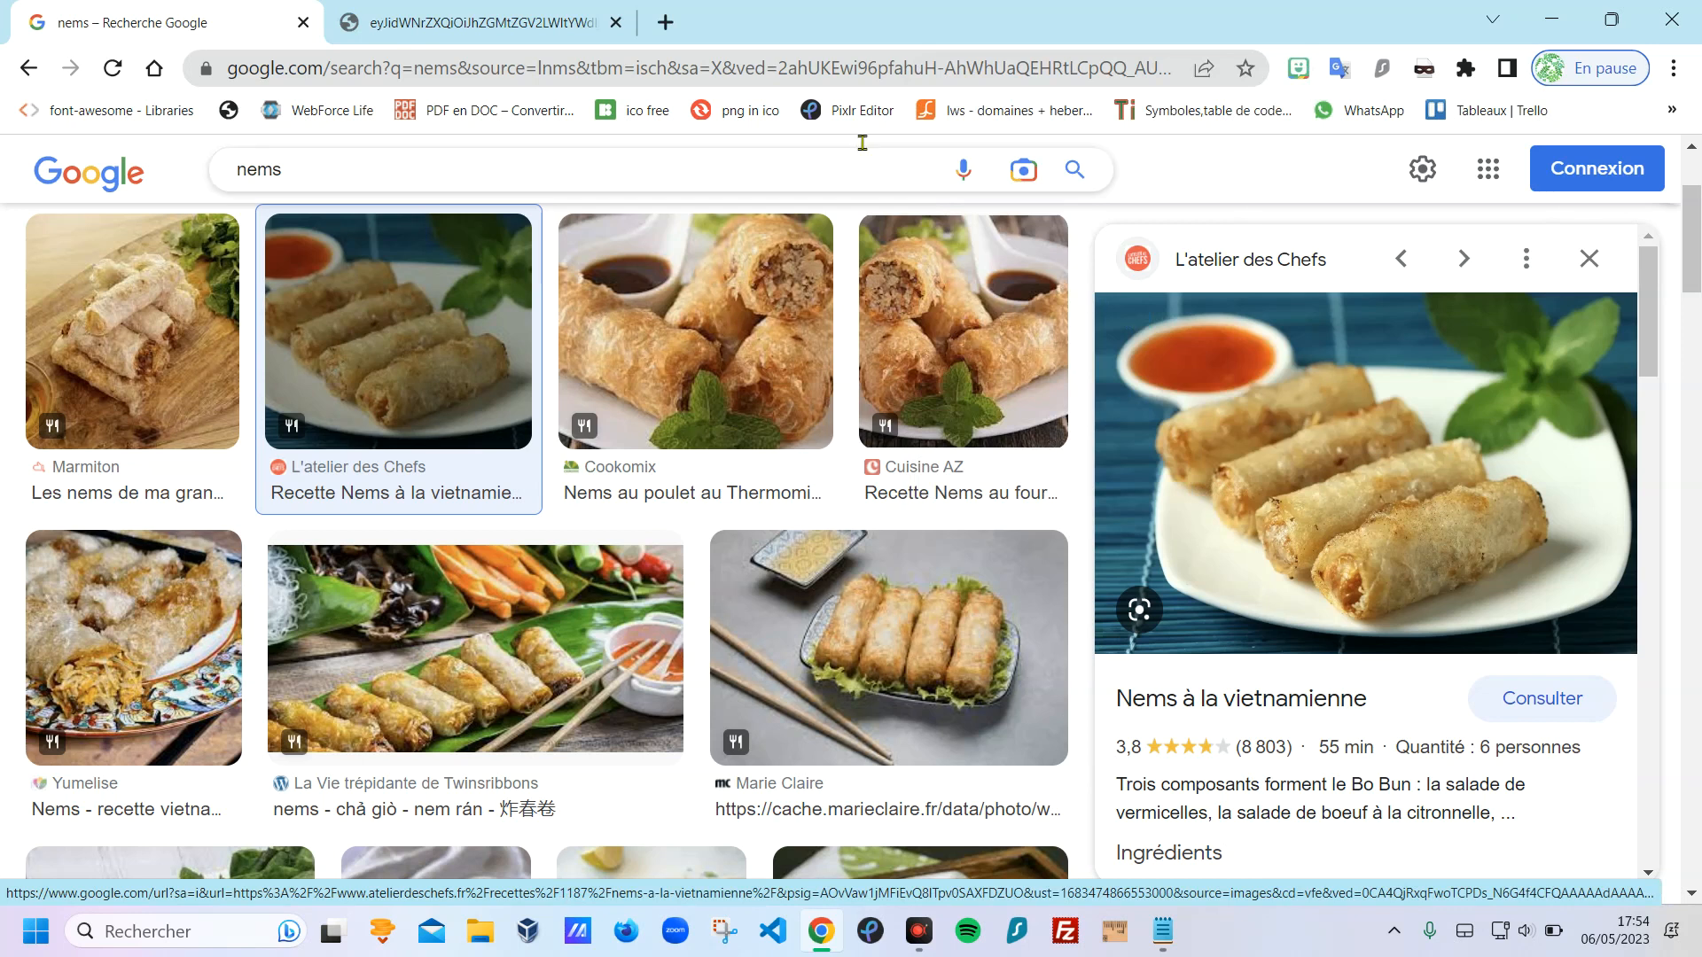
click(541, 23)
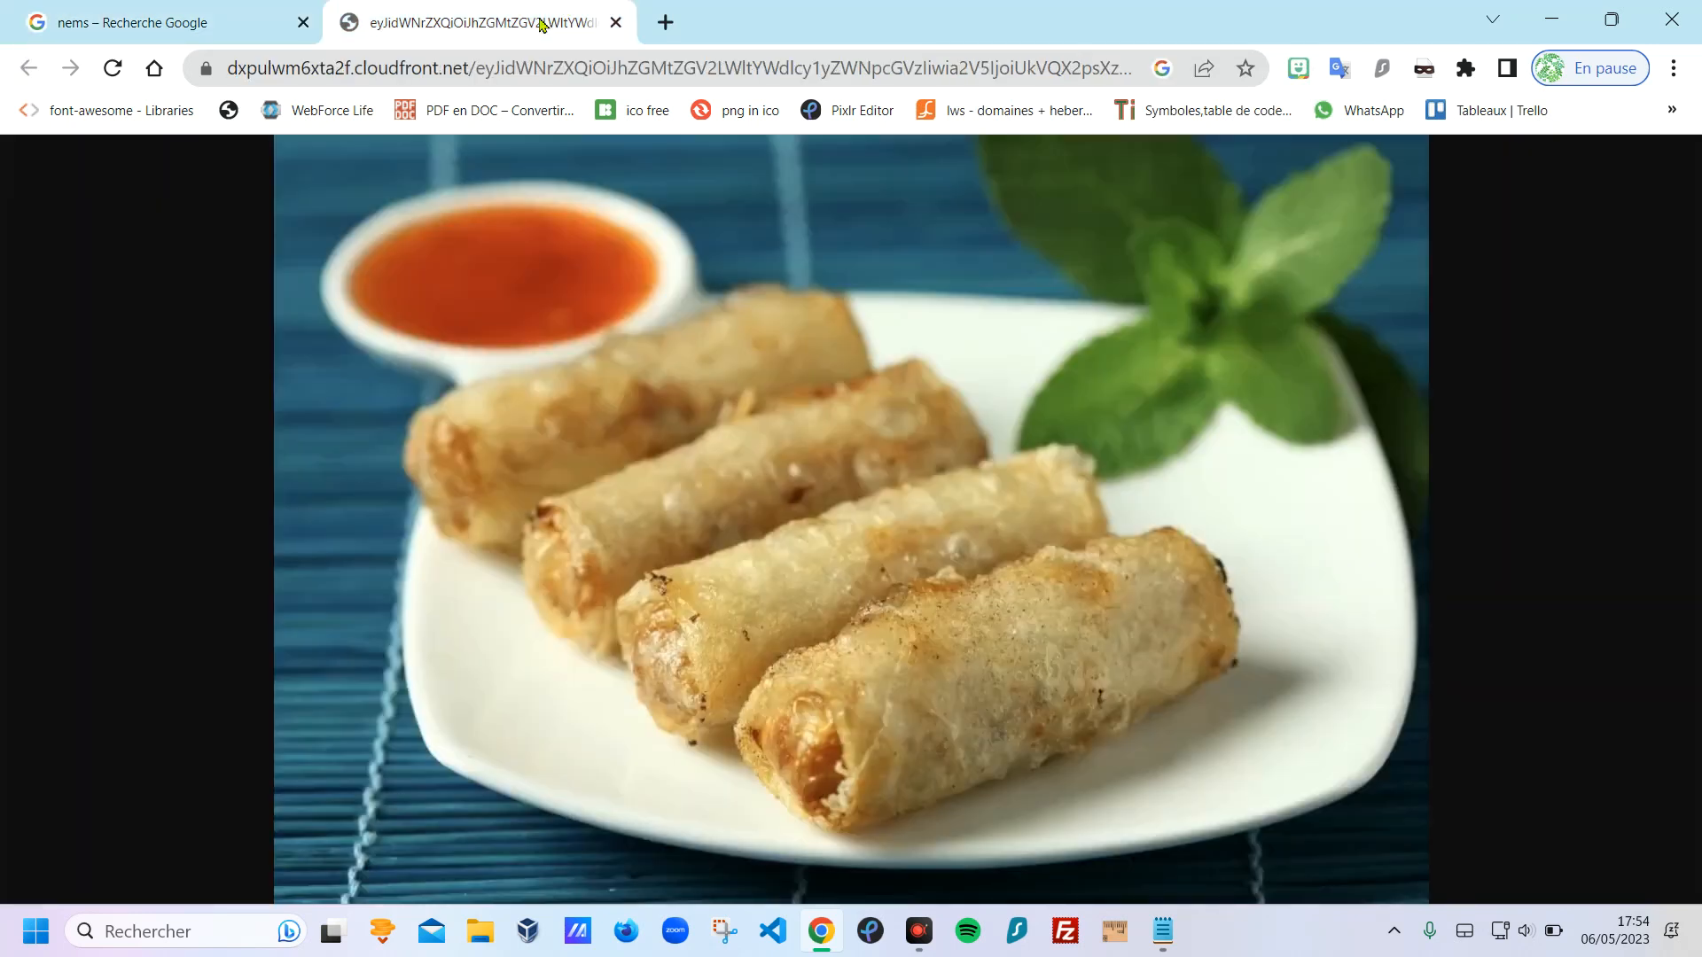
click(624, 69)
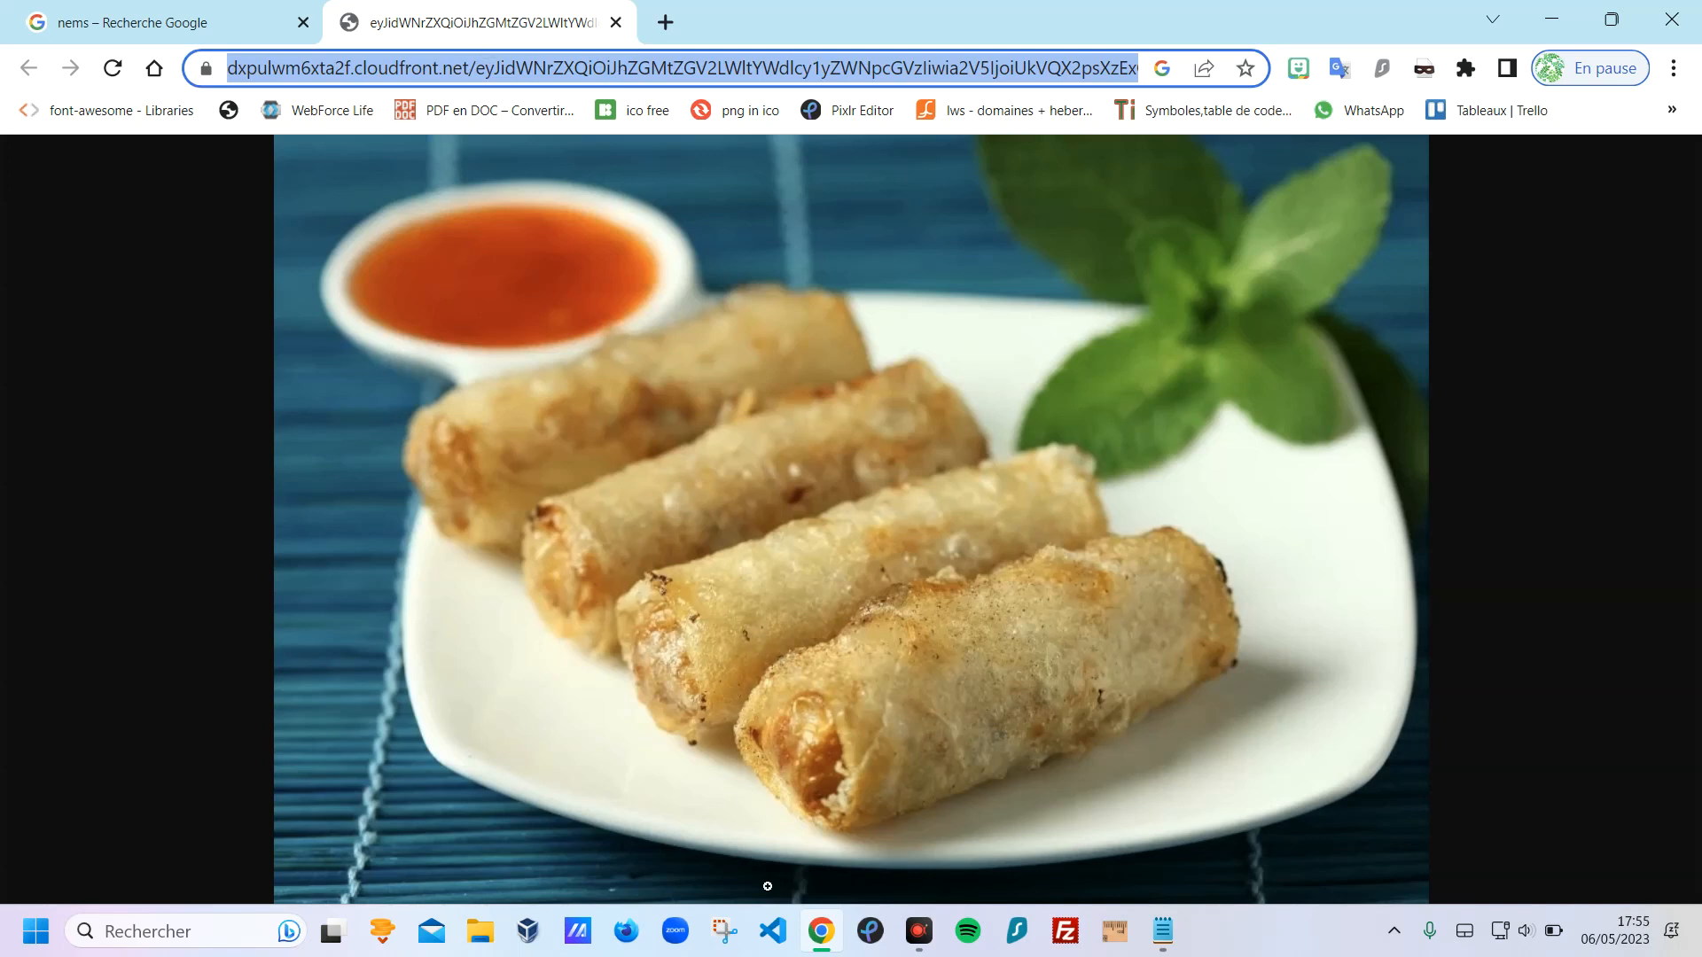
Switch to Pixlr Suite, dismiss the What's new announcement and open the Pixlr E photo editor.
click(869, 936)
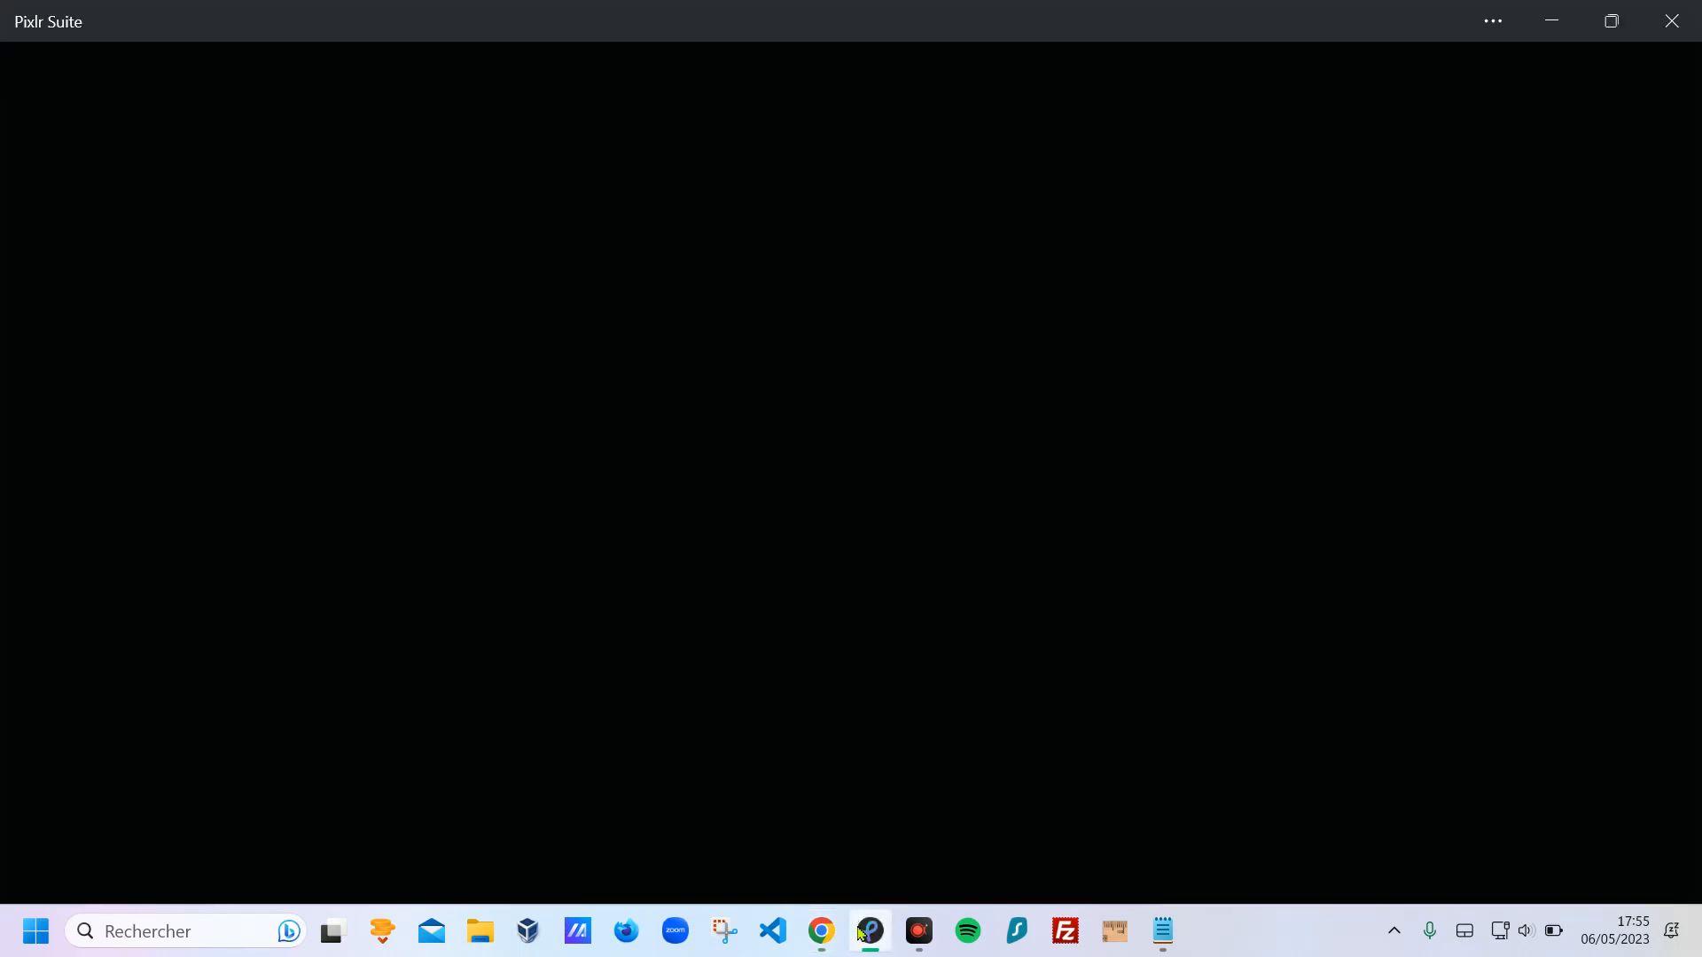
mouse_move(869, 936)
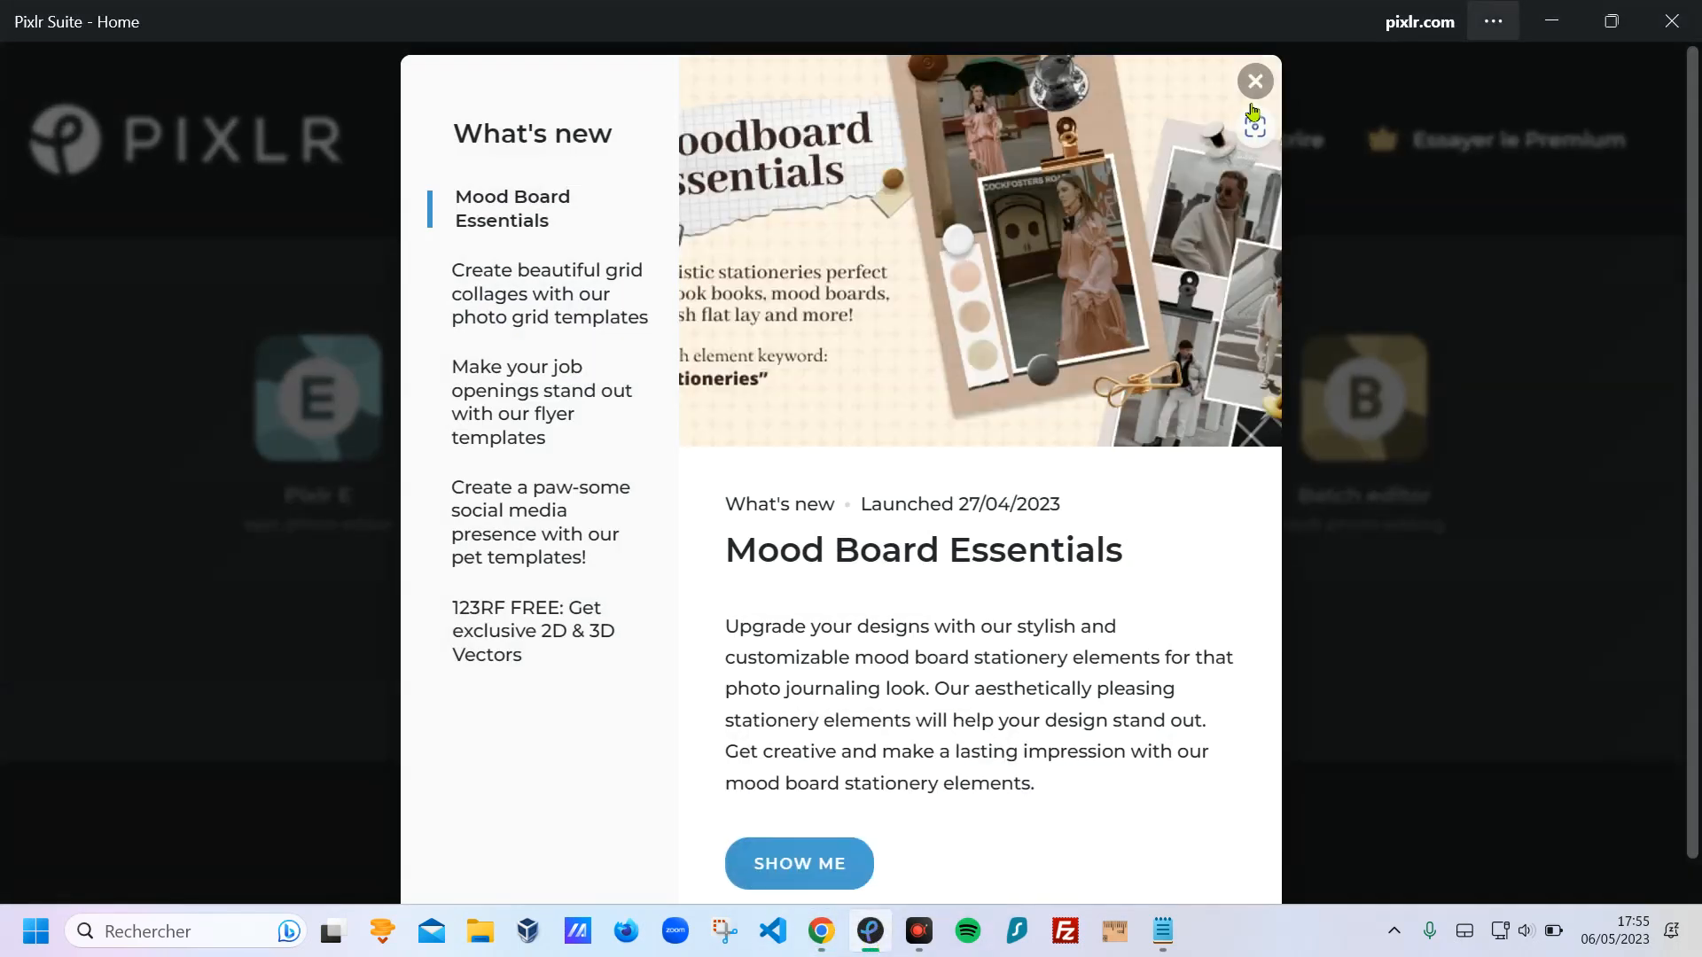
click(1257, 83)
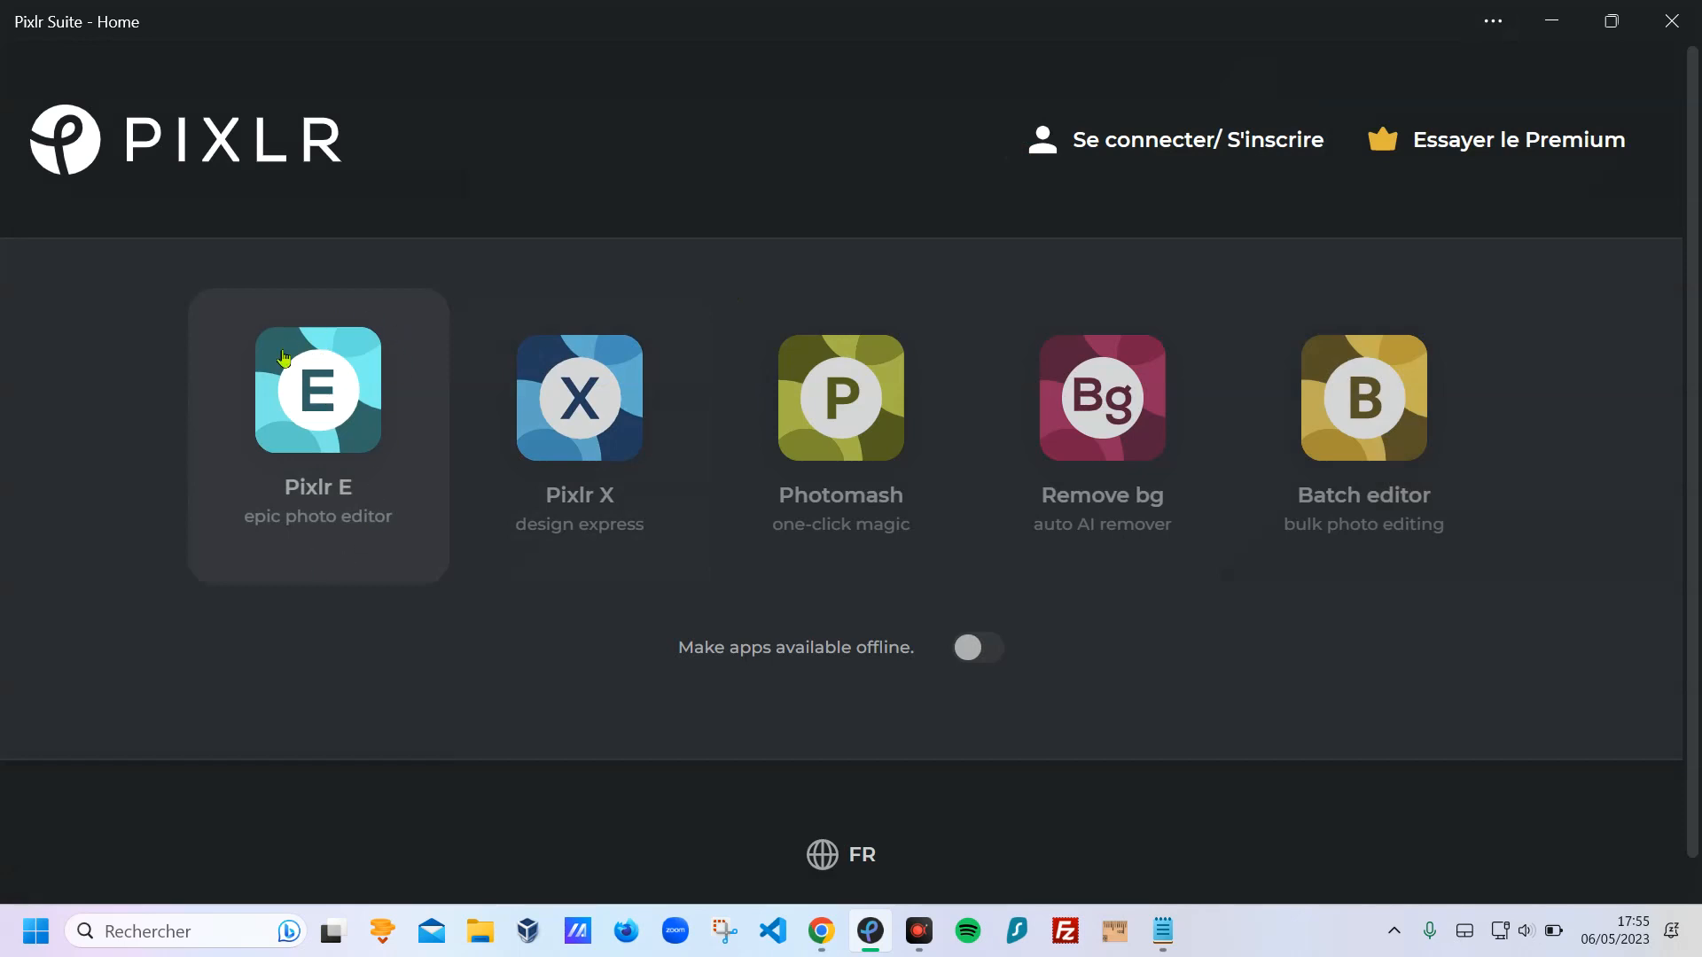
click(326, 424)
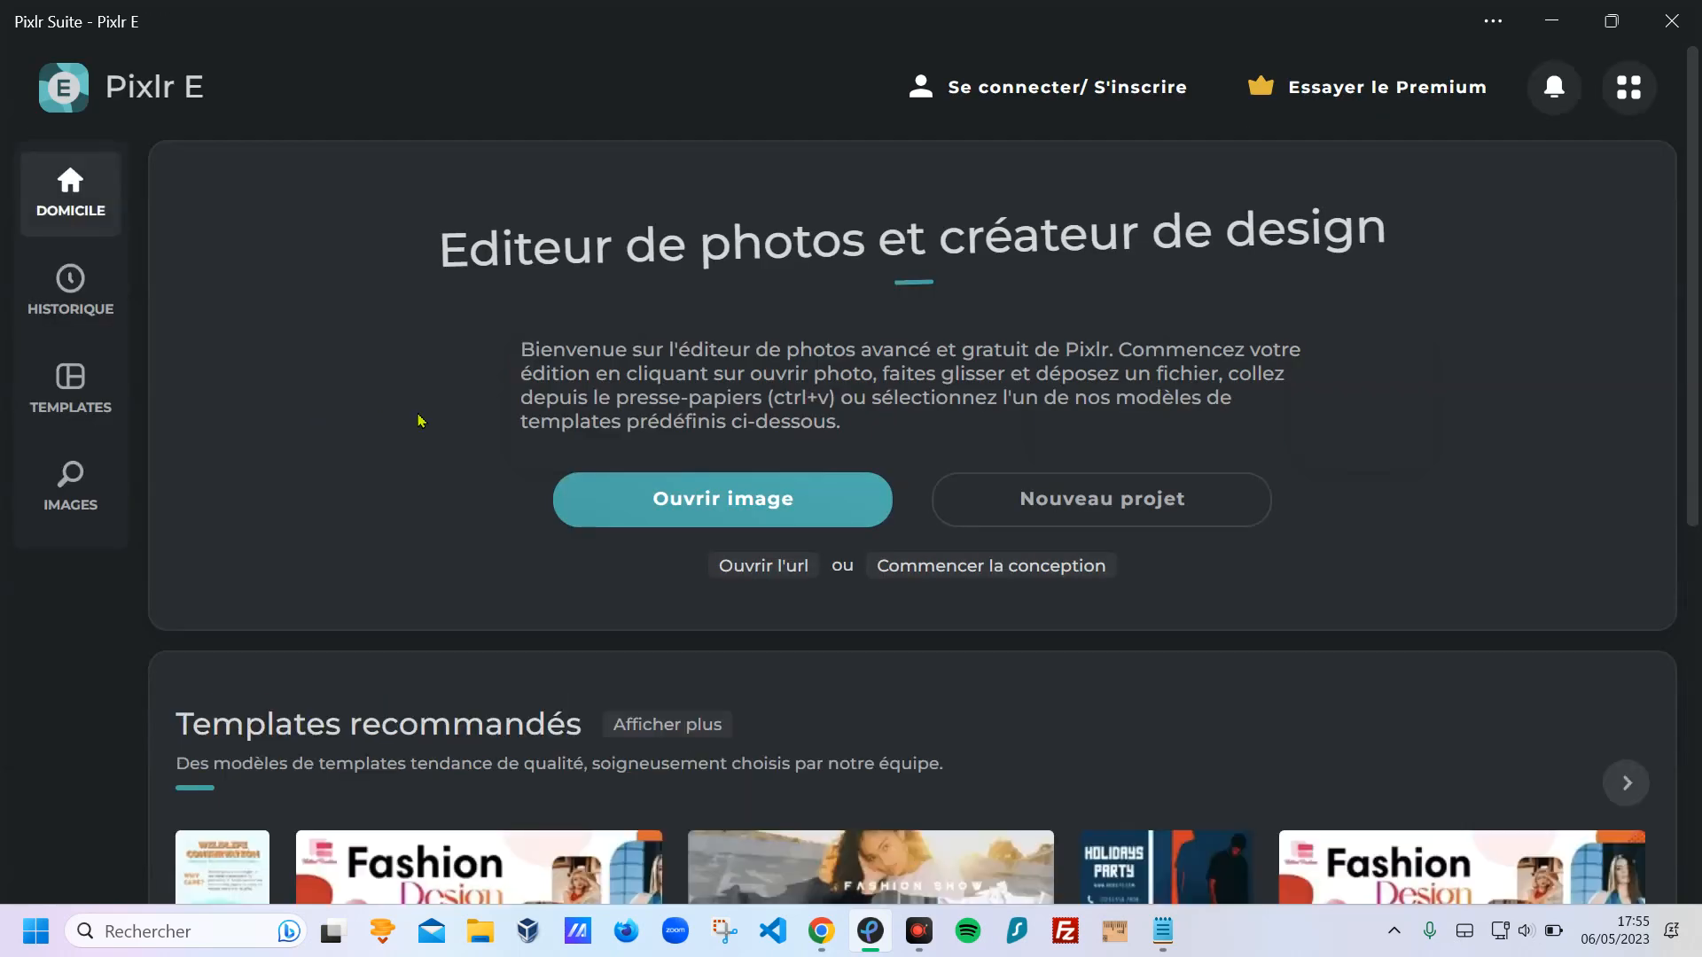
Load the nems picture from the copied image URL and accept the privacy choices.
click(773, 571)
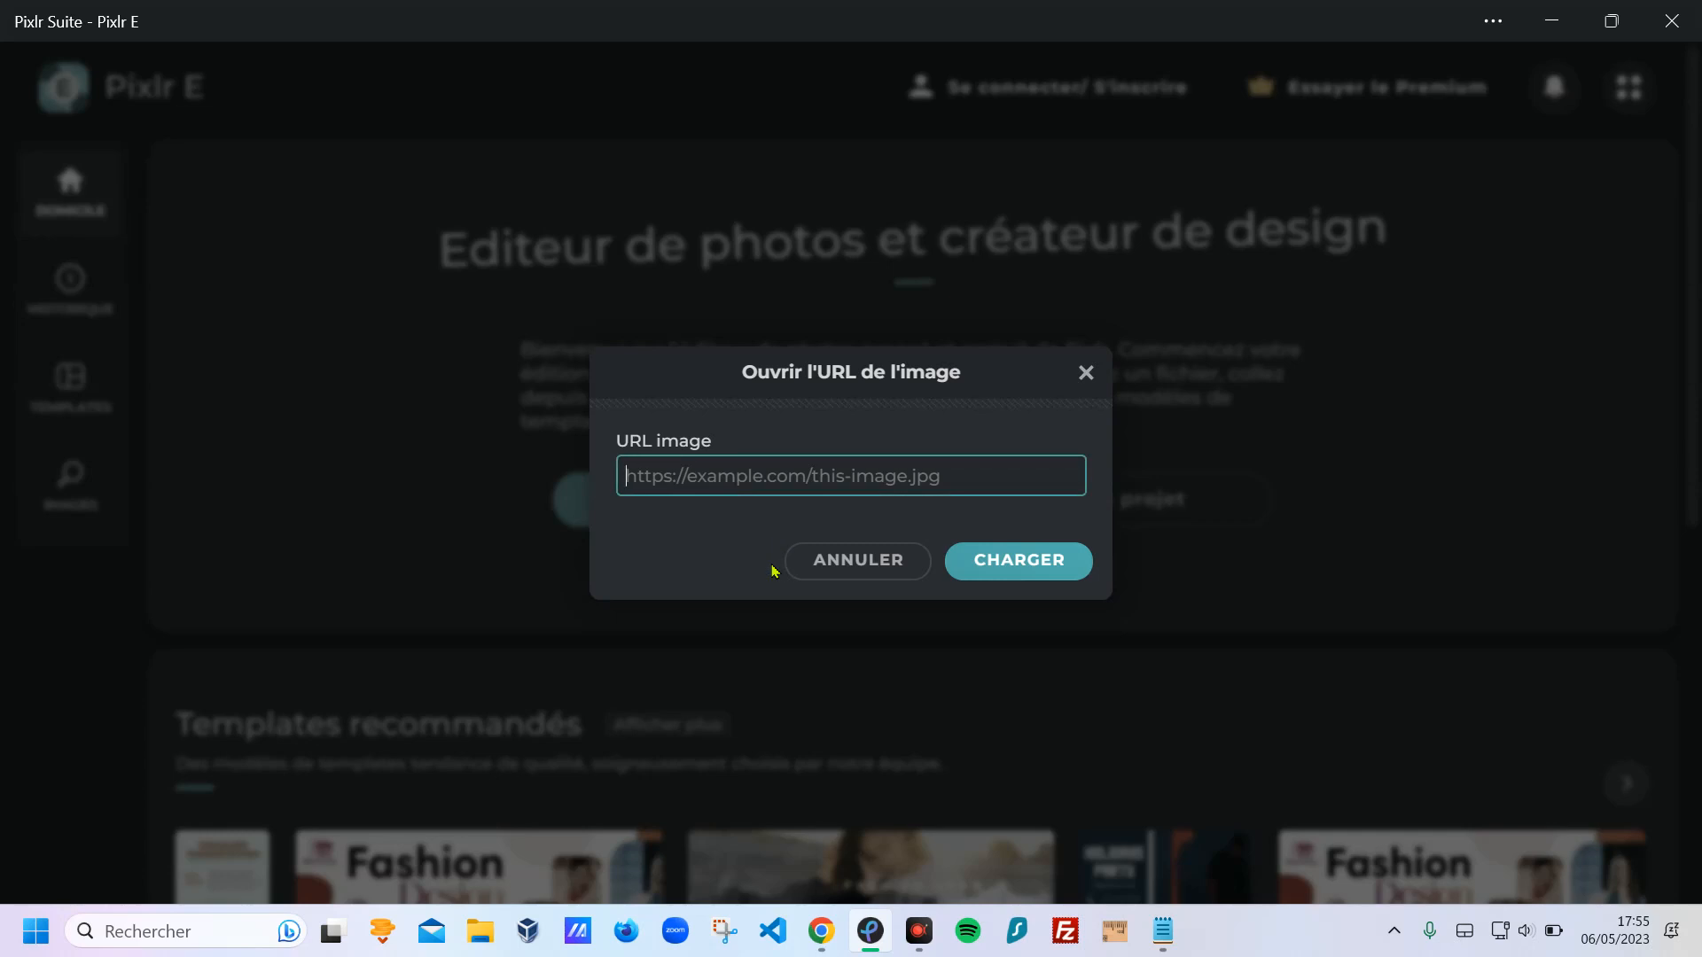
key(ctrl+v)
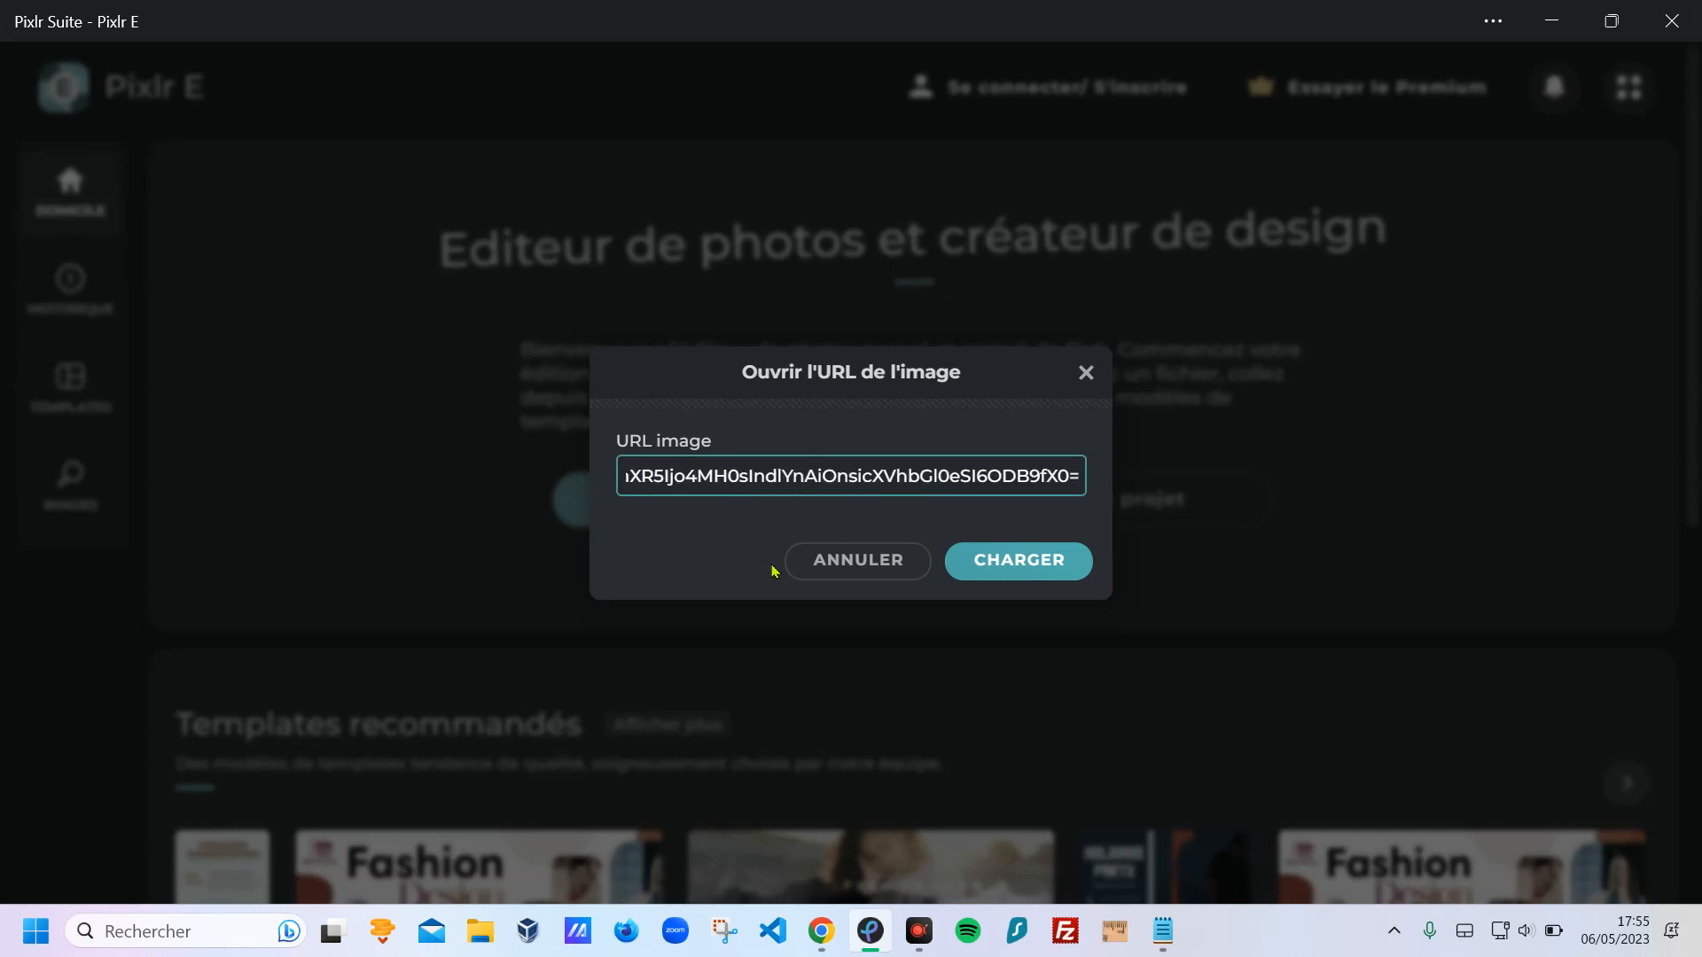
click(1019, 561)
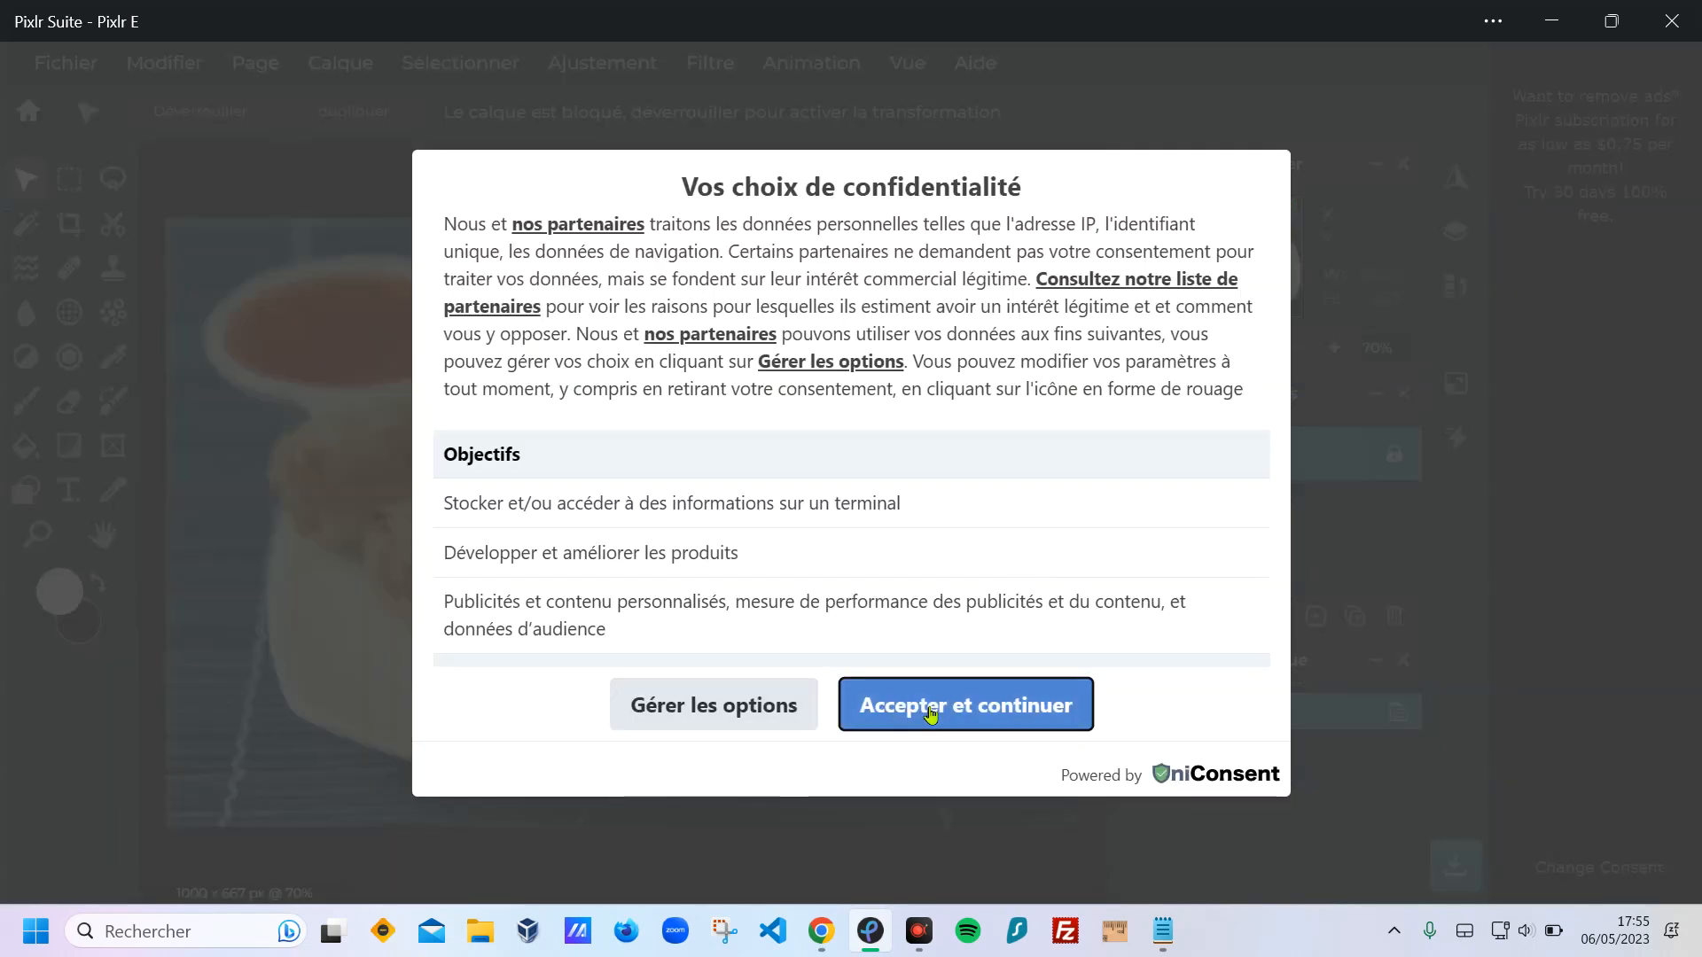
click(928, 709)
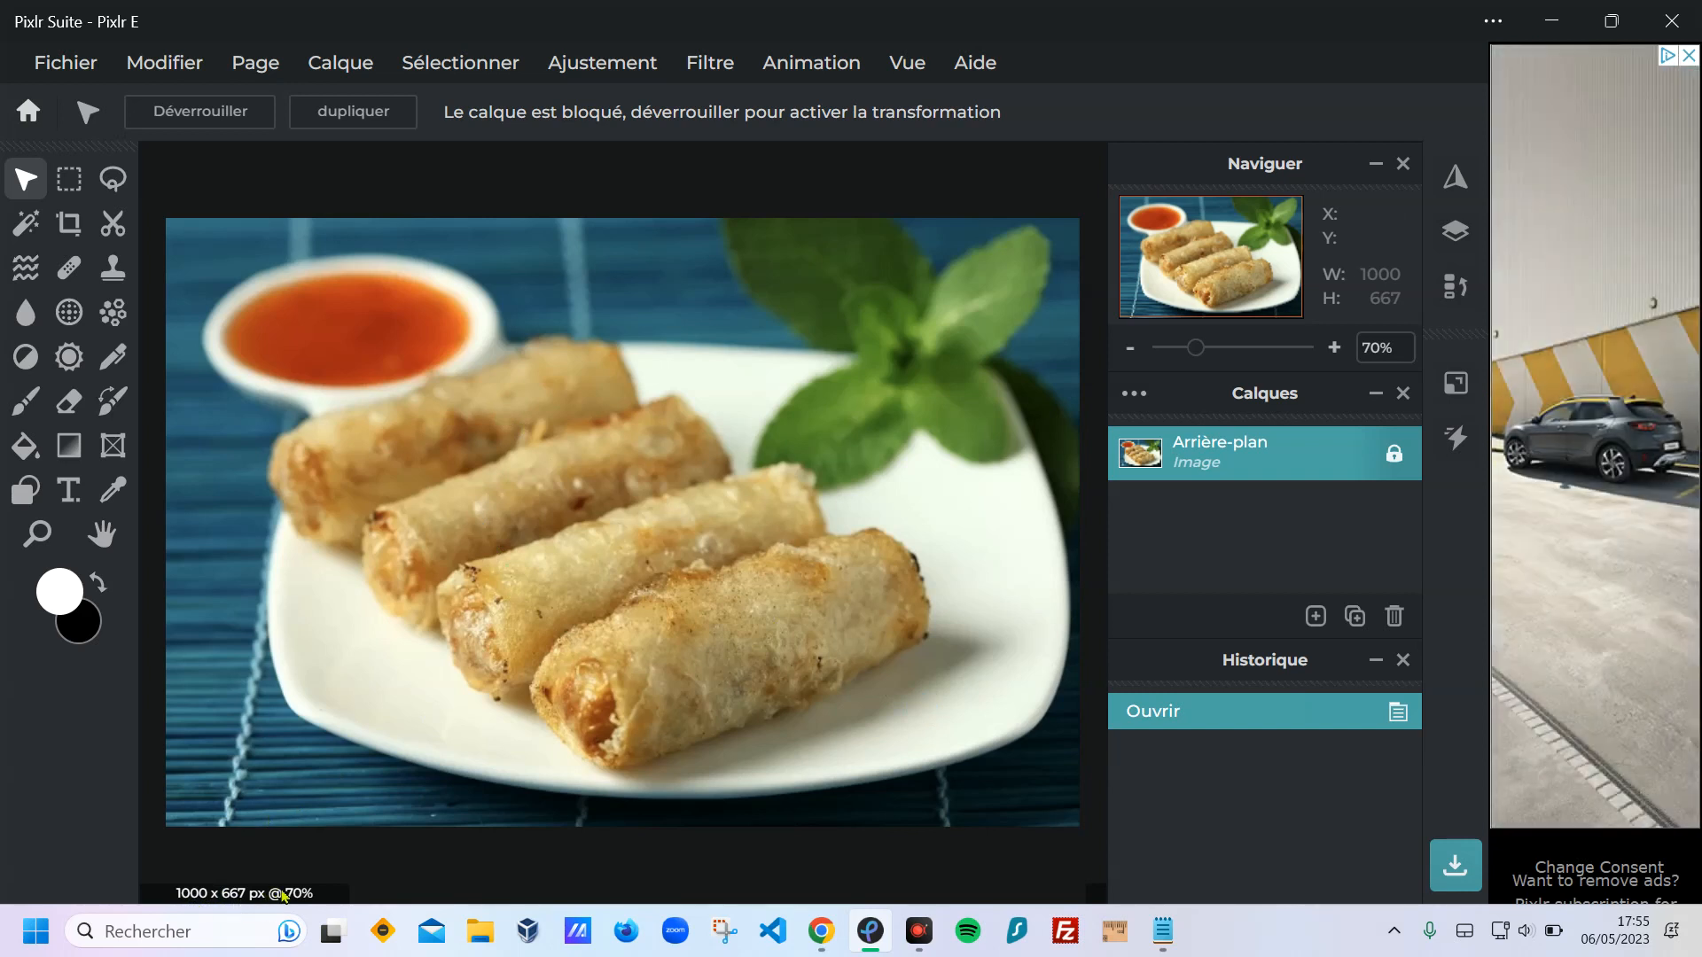
Start a free transform of the background image and set its width to 440 px.
click(150, 71)
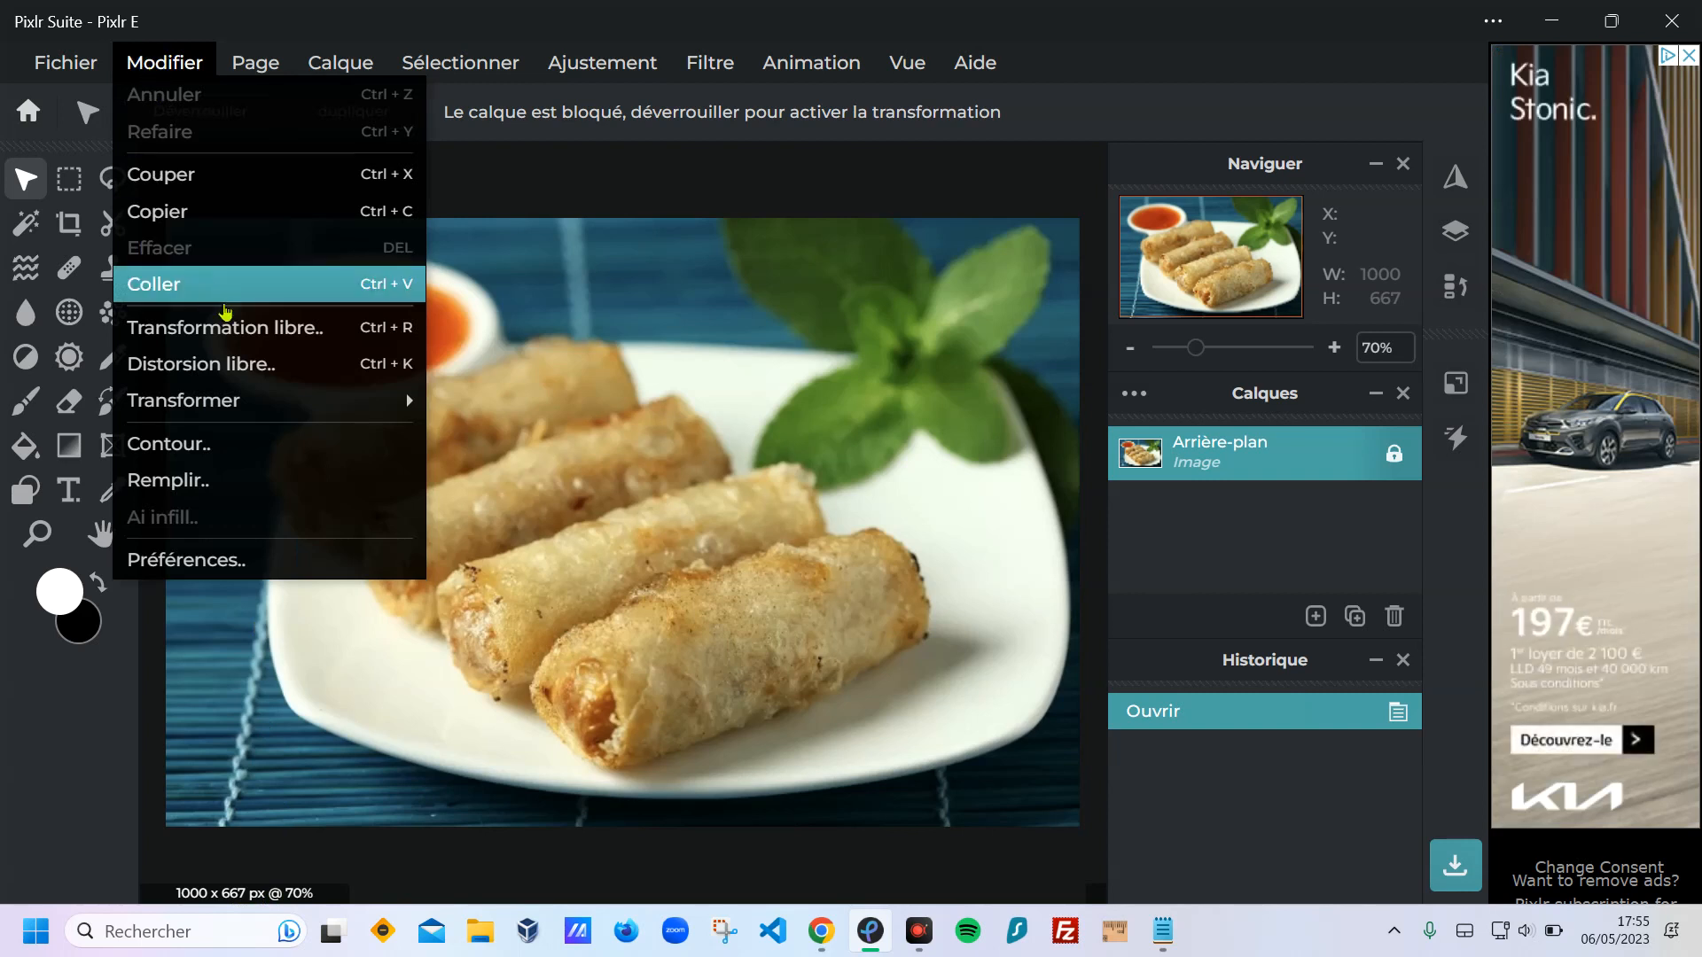
click(228, 331)
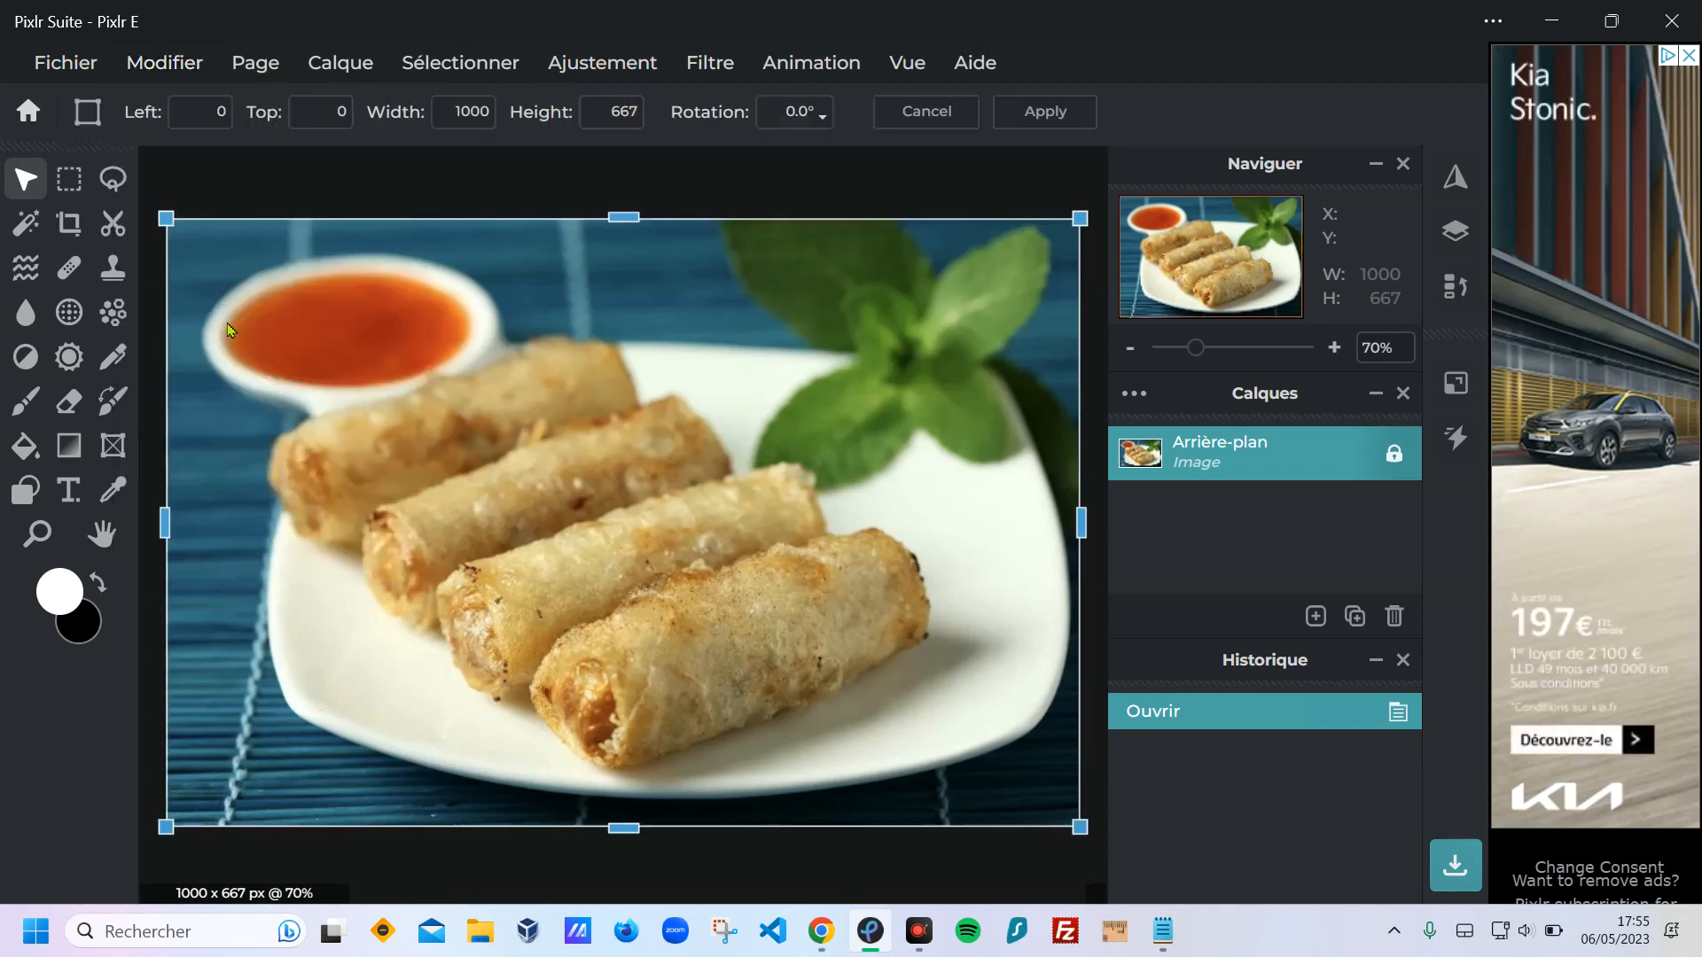
click(458, 110)
drag(456, 110, 513, 125)
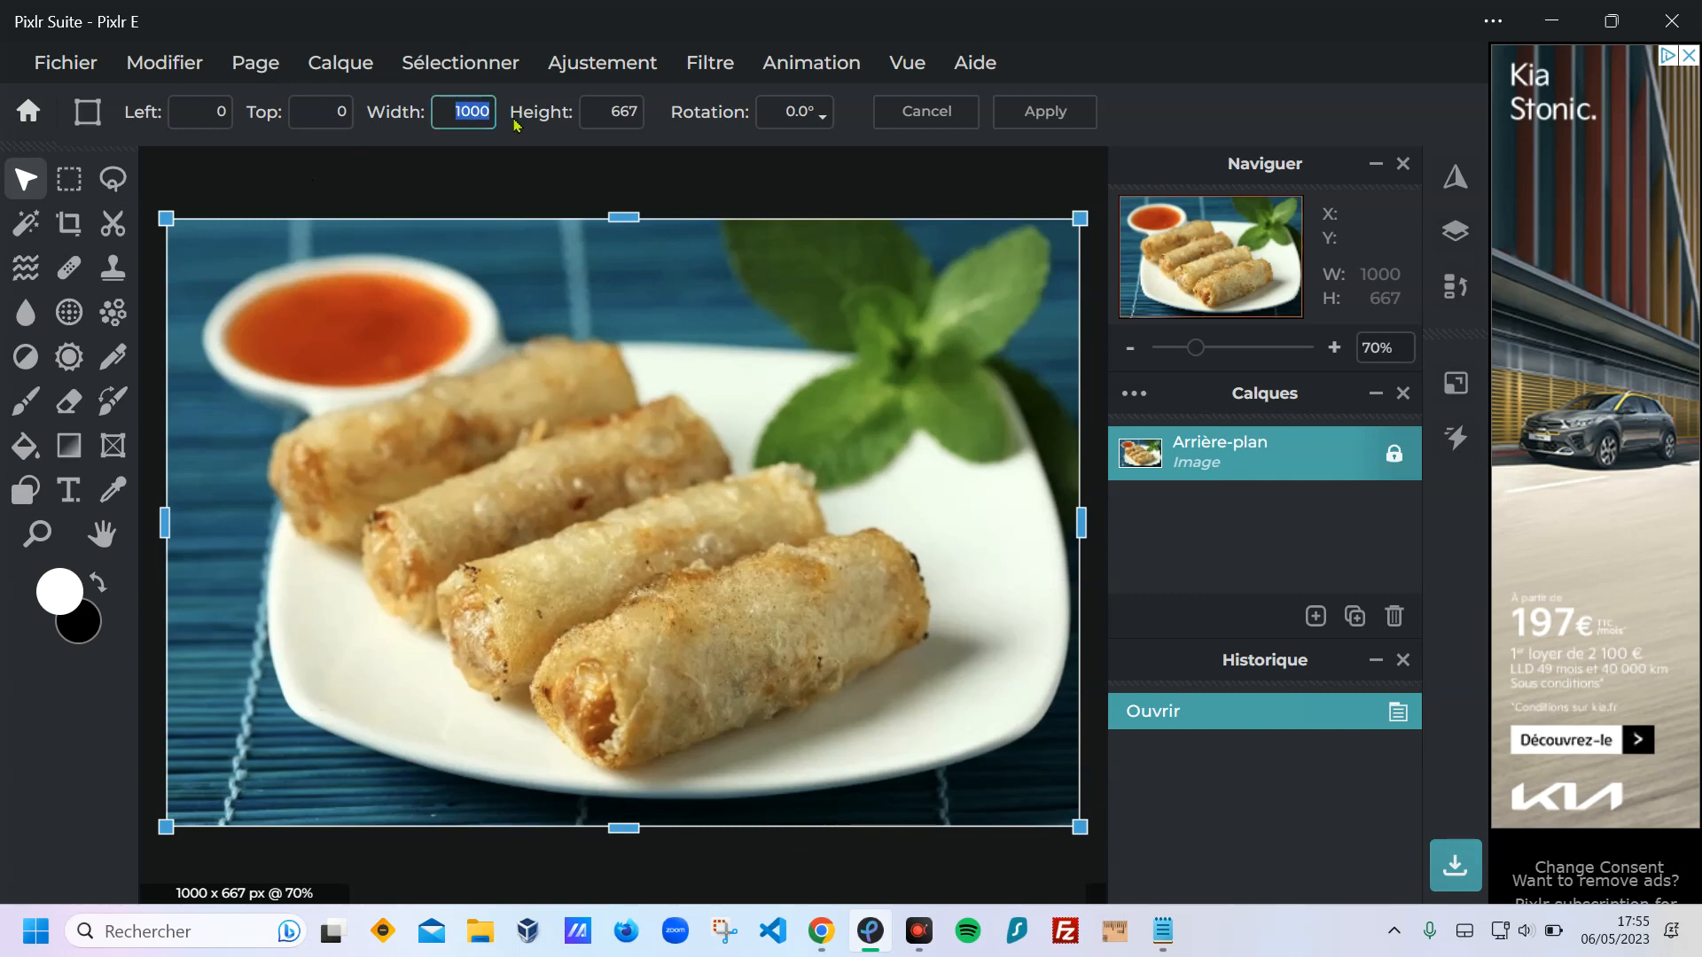
text(440)
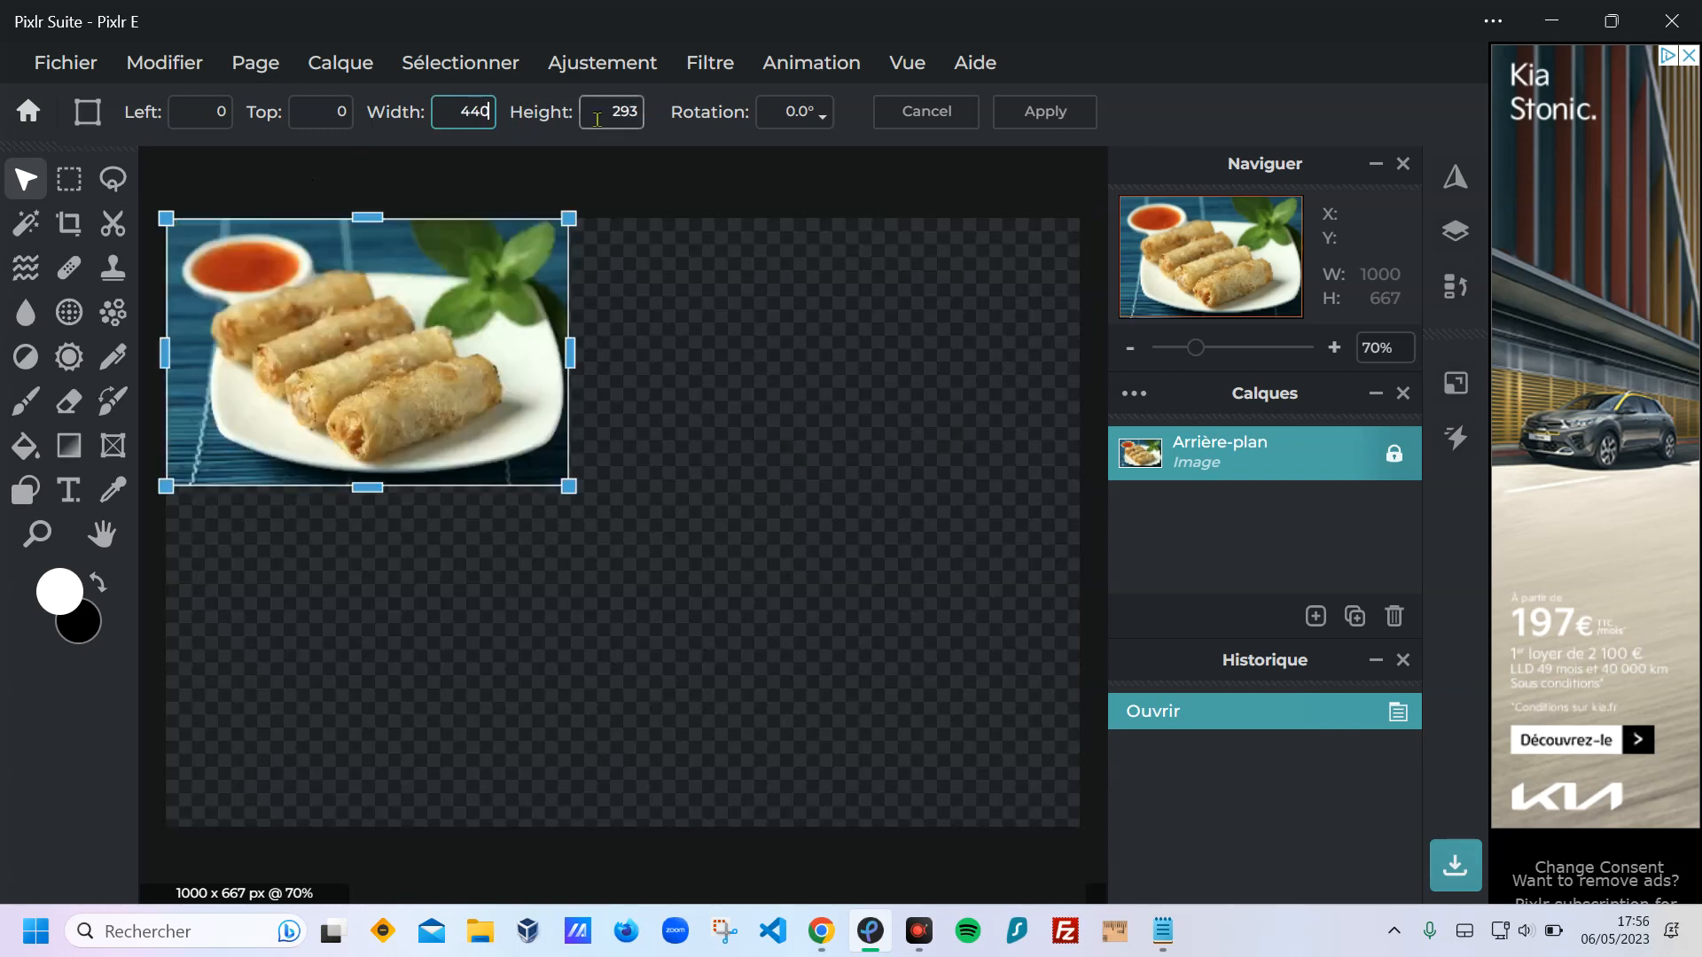
Set the transformed image's height to 337 px and apply the transformation.
click(597, 113)
drag(597, 113, 649, 116)
text(337)
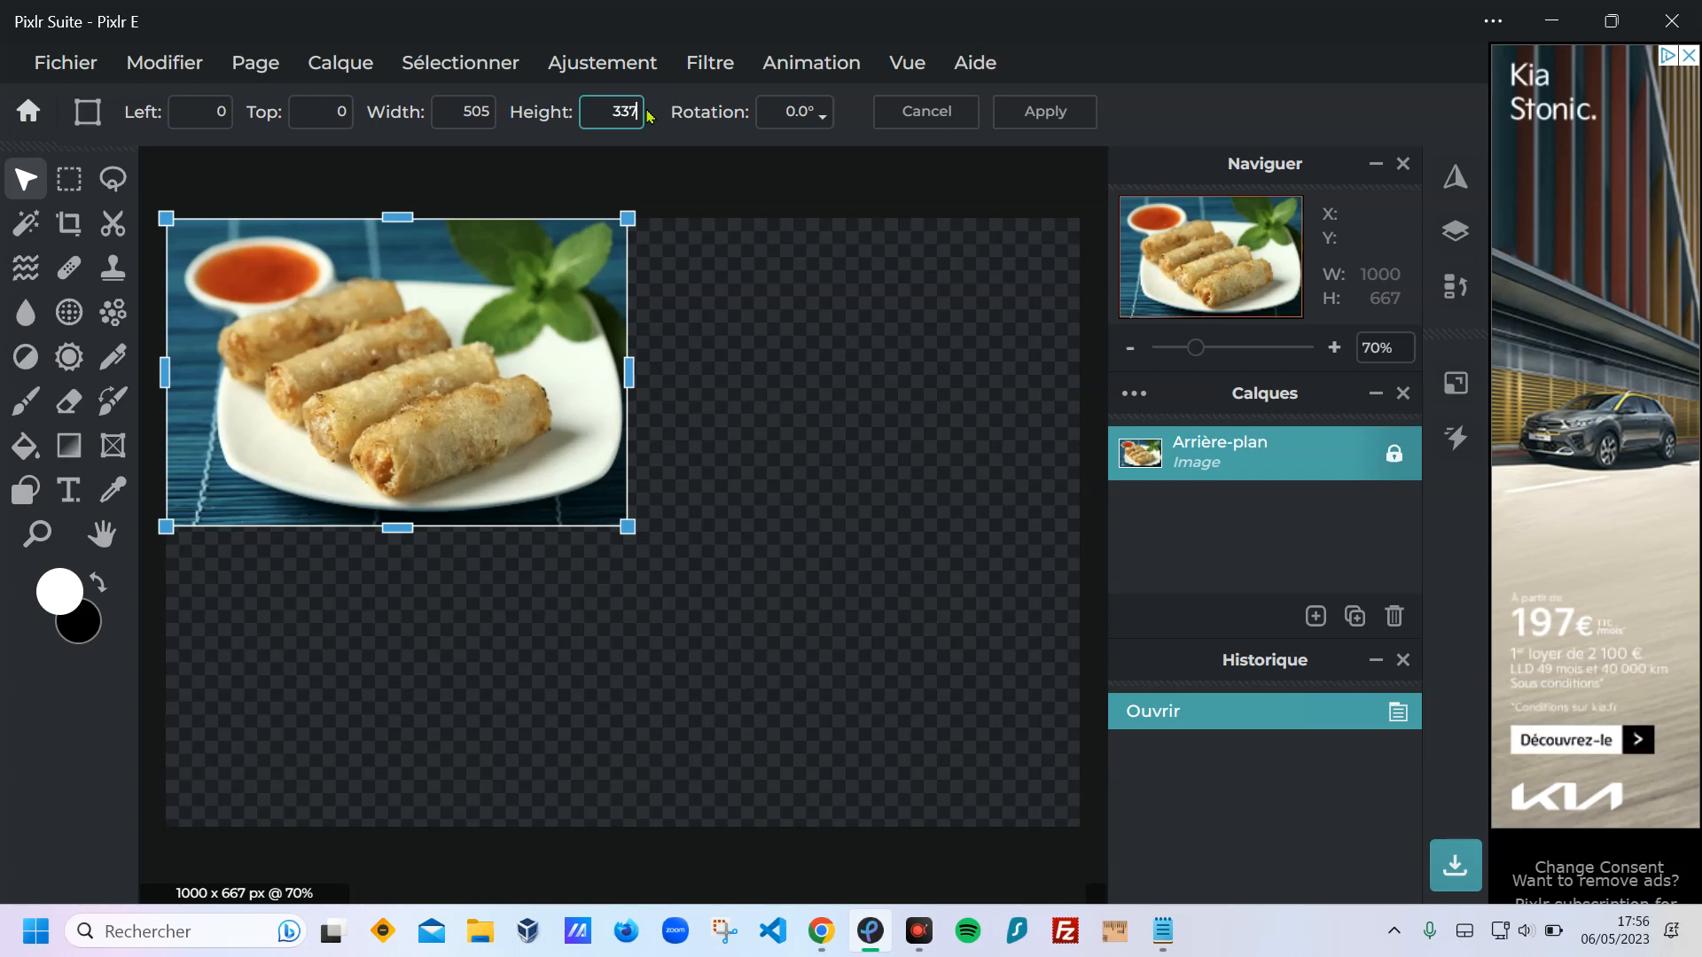
click(1021, 116)
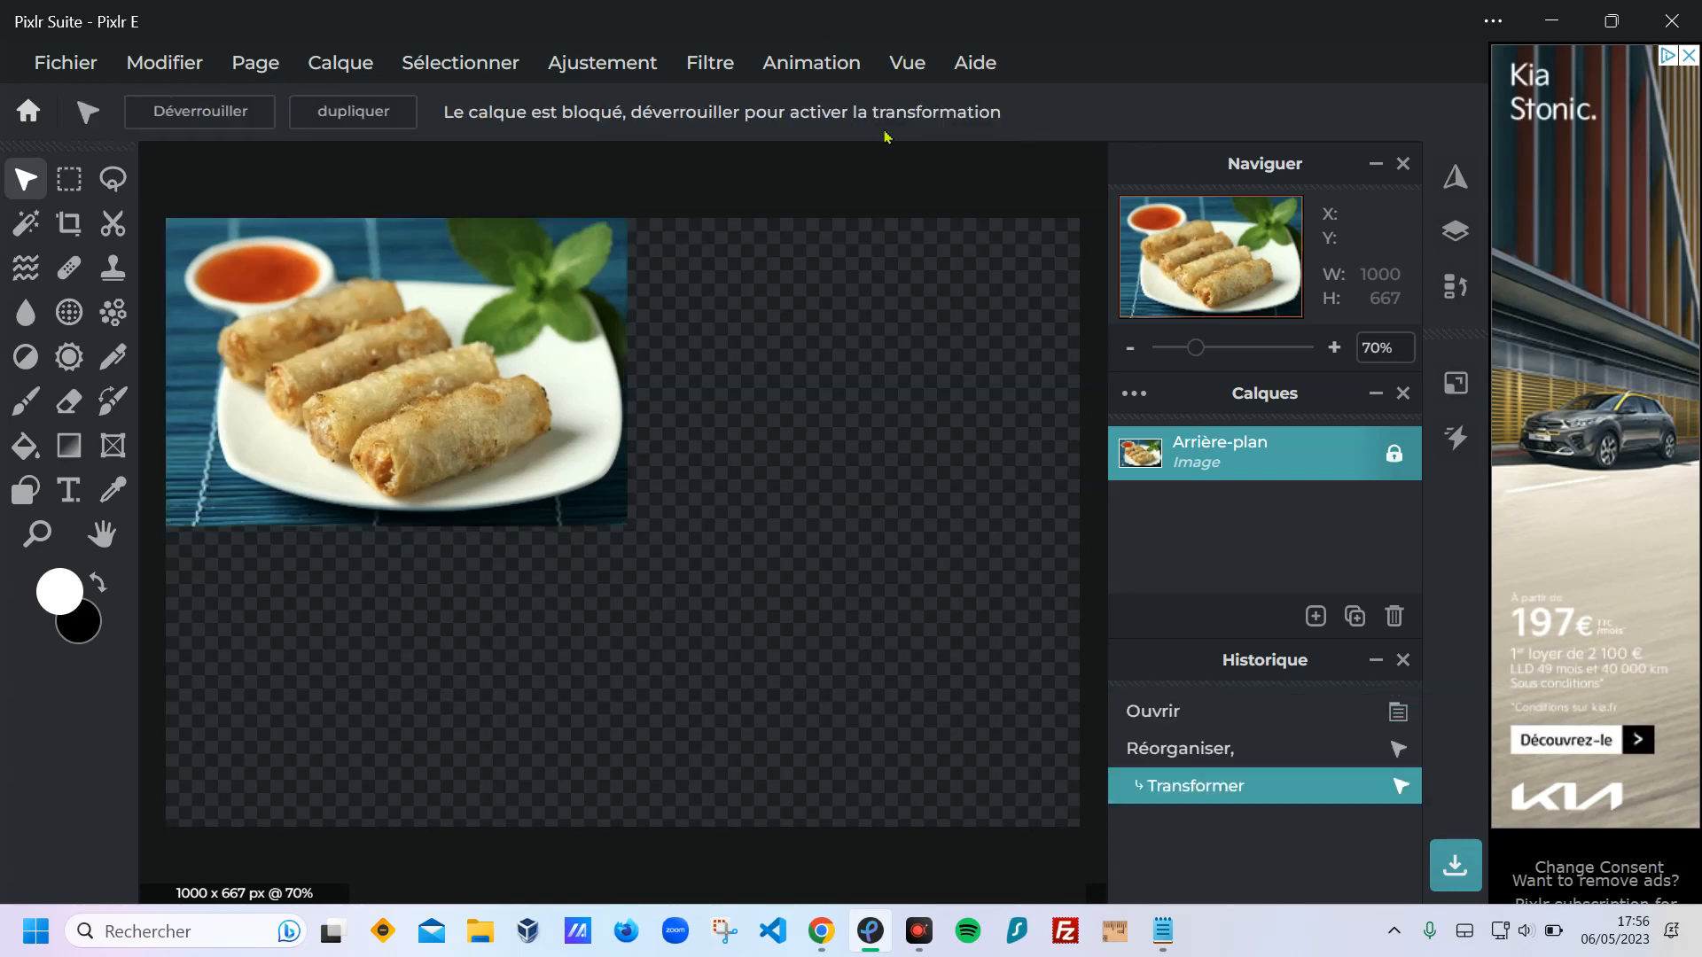
Crop the canvas to 440 × 337 px around the scaled picture, trimming its left and right edges.
click(75, 229)
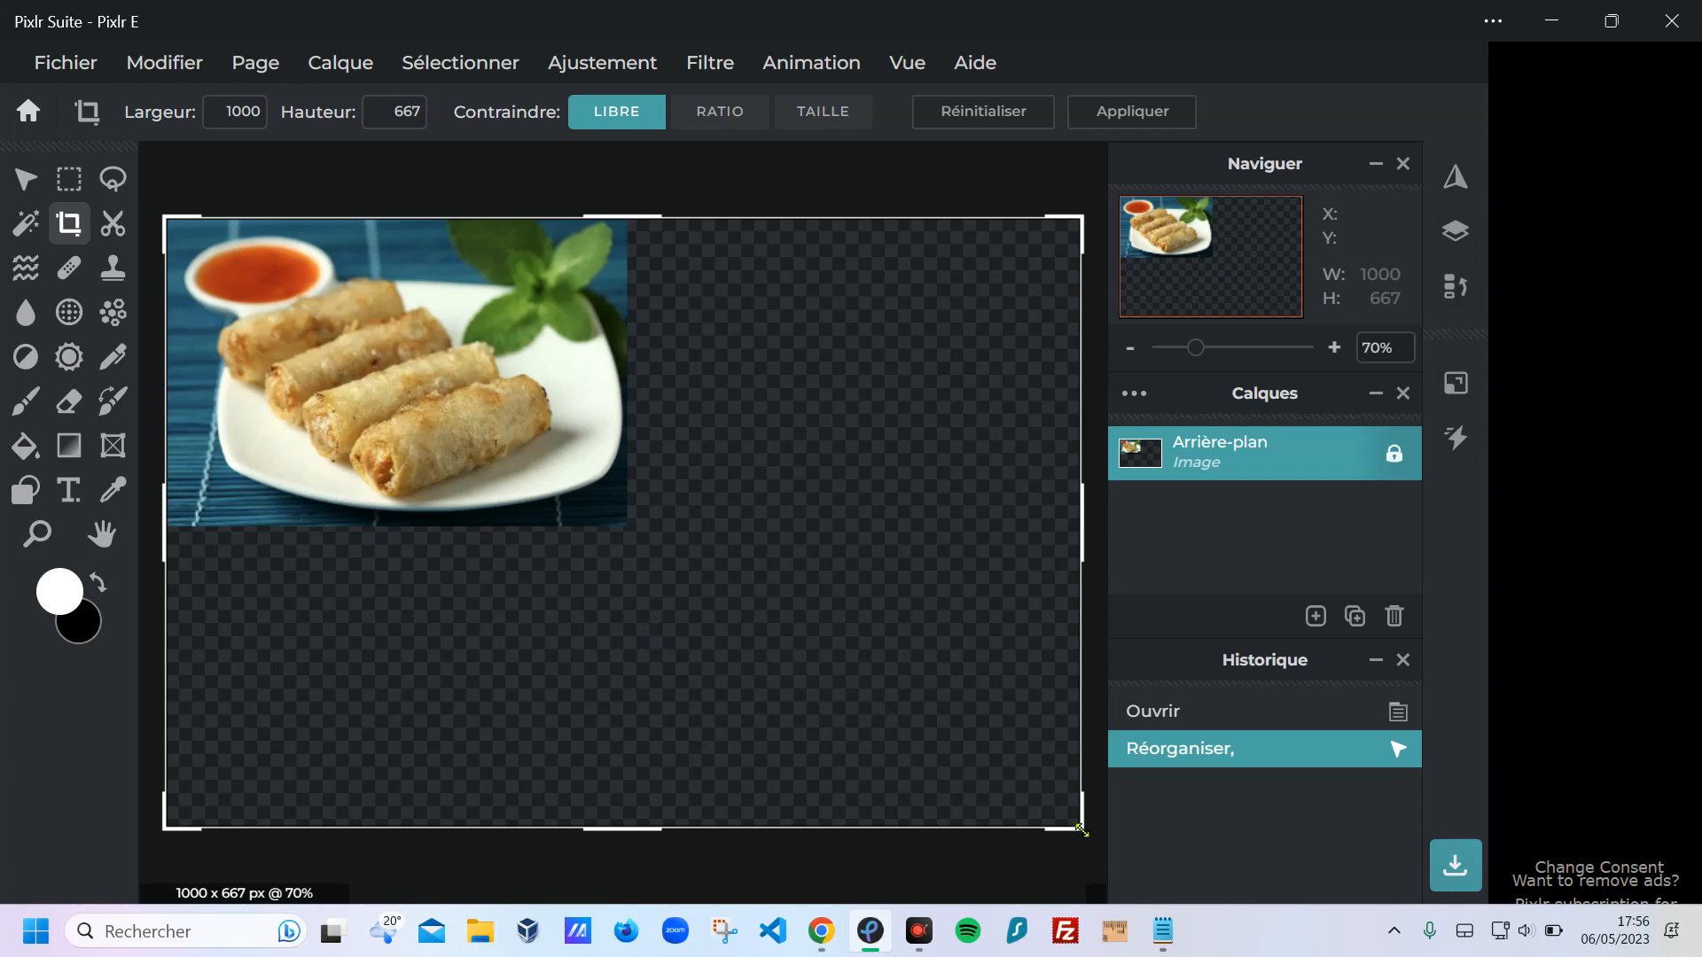
drag(1082, 829, 626, 525)
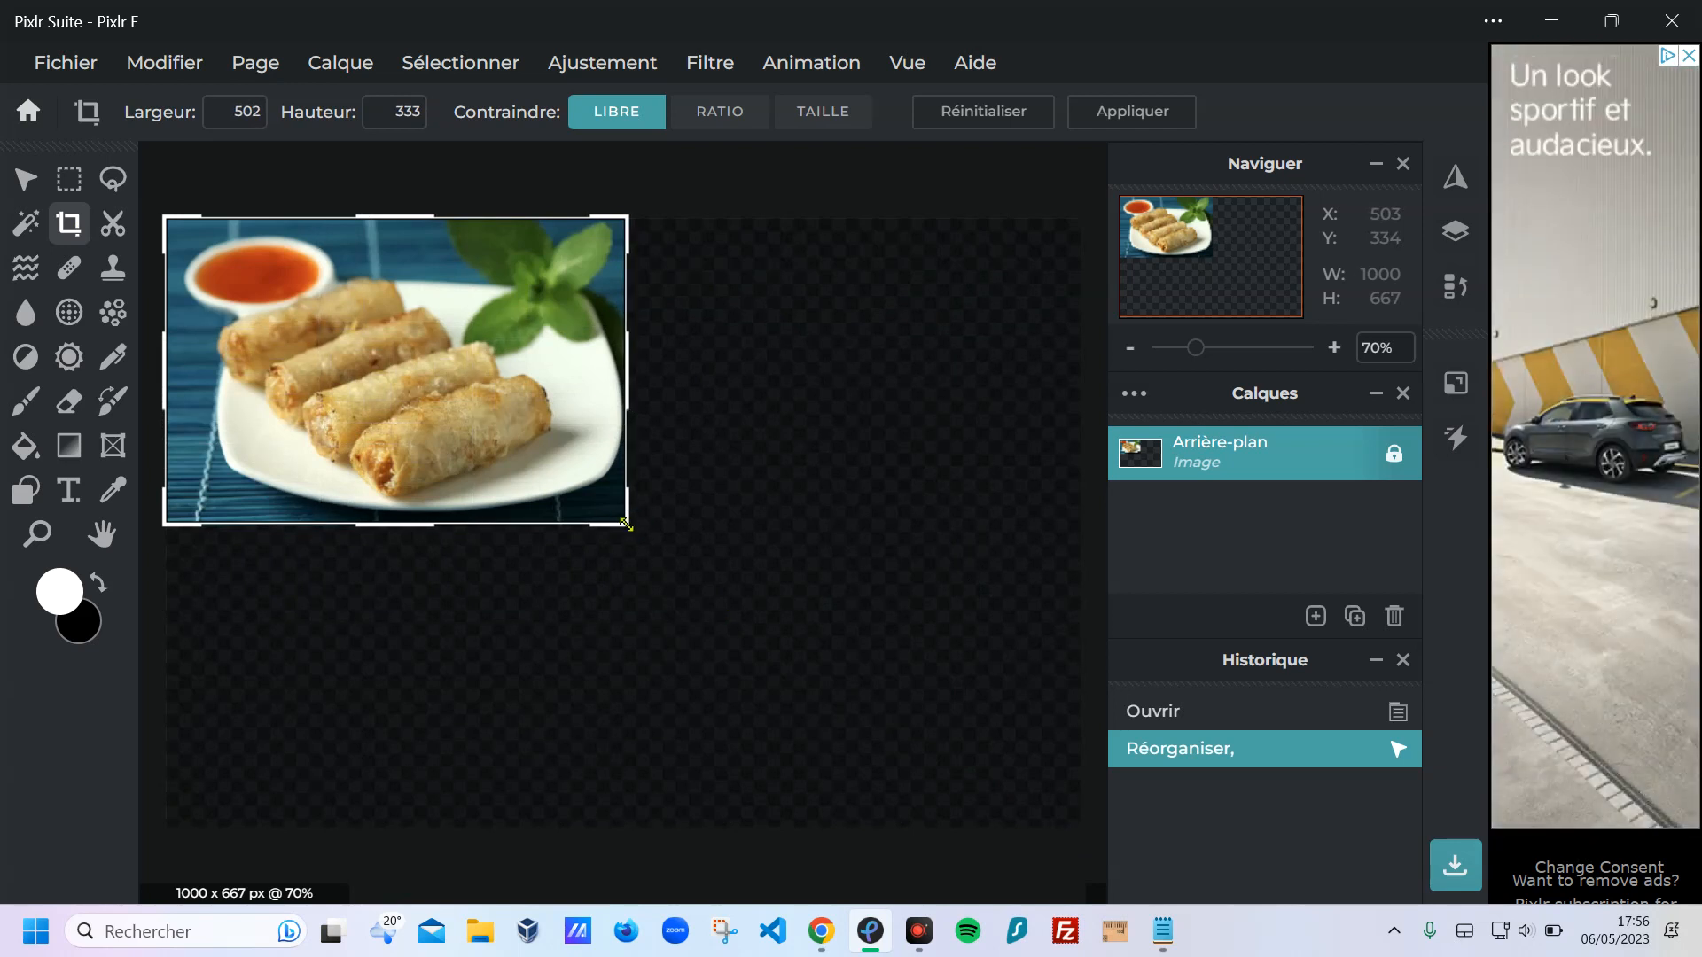
drag(626, 525, 630, 528)
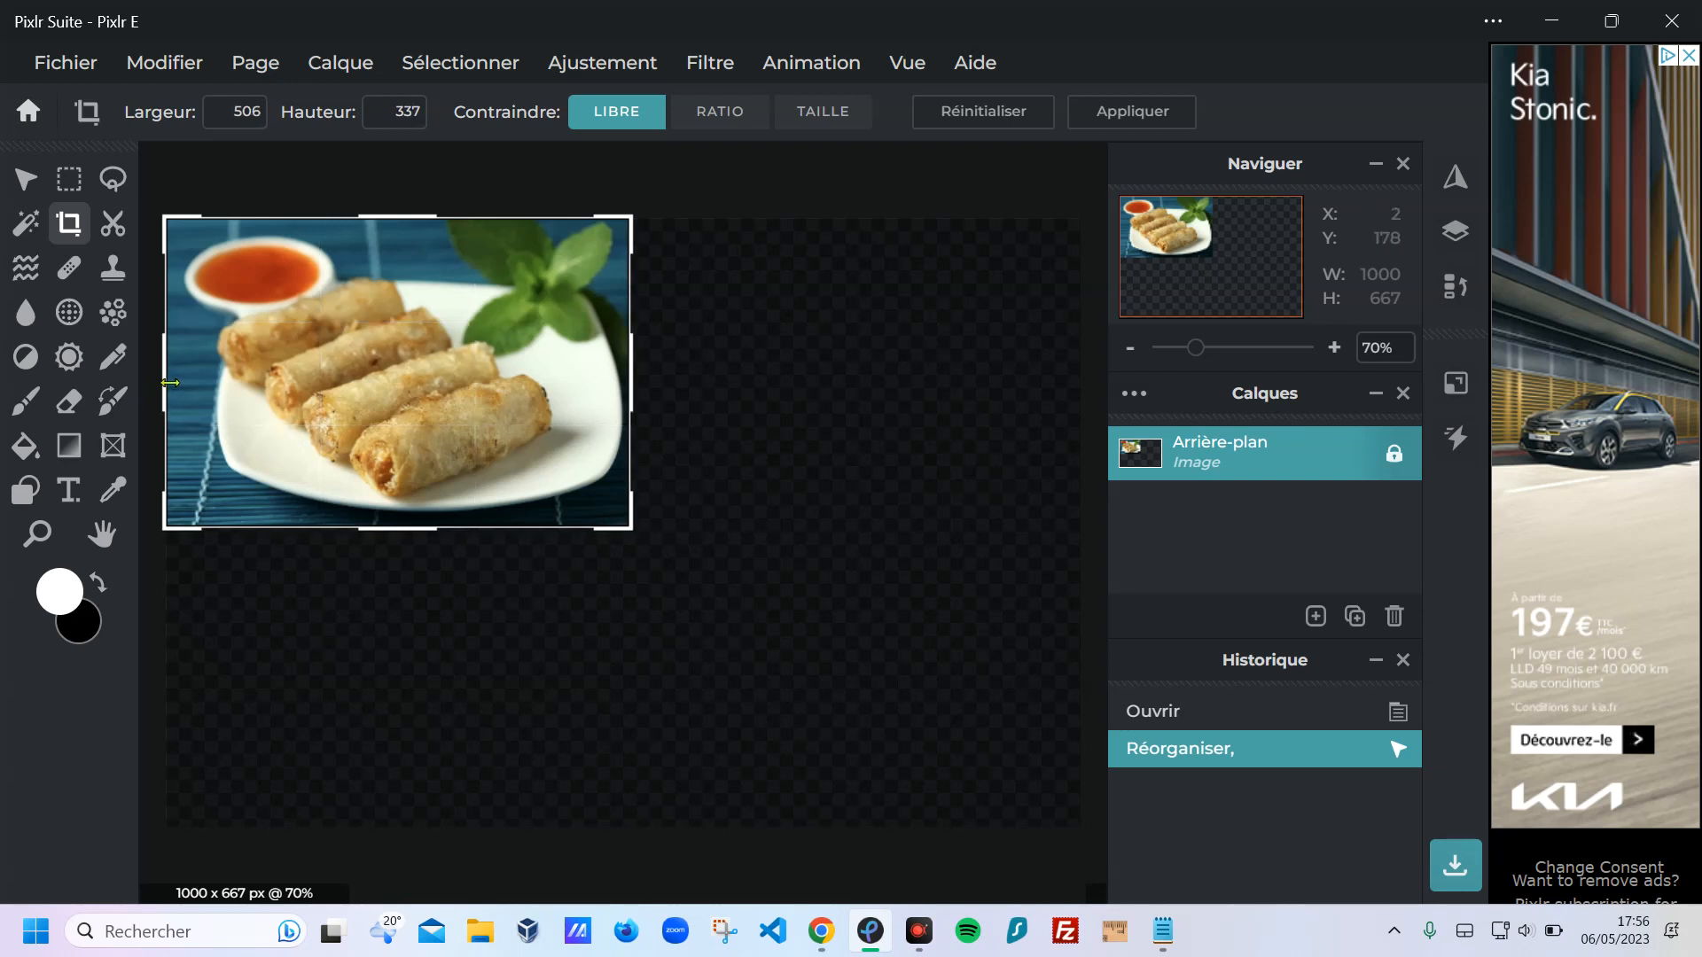
mouse_move(169, 383)
mouse_down()
mouse_move(212, 391)
mouse_move(187, 389)
mouse_up()
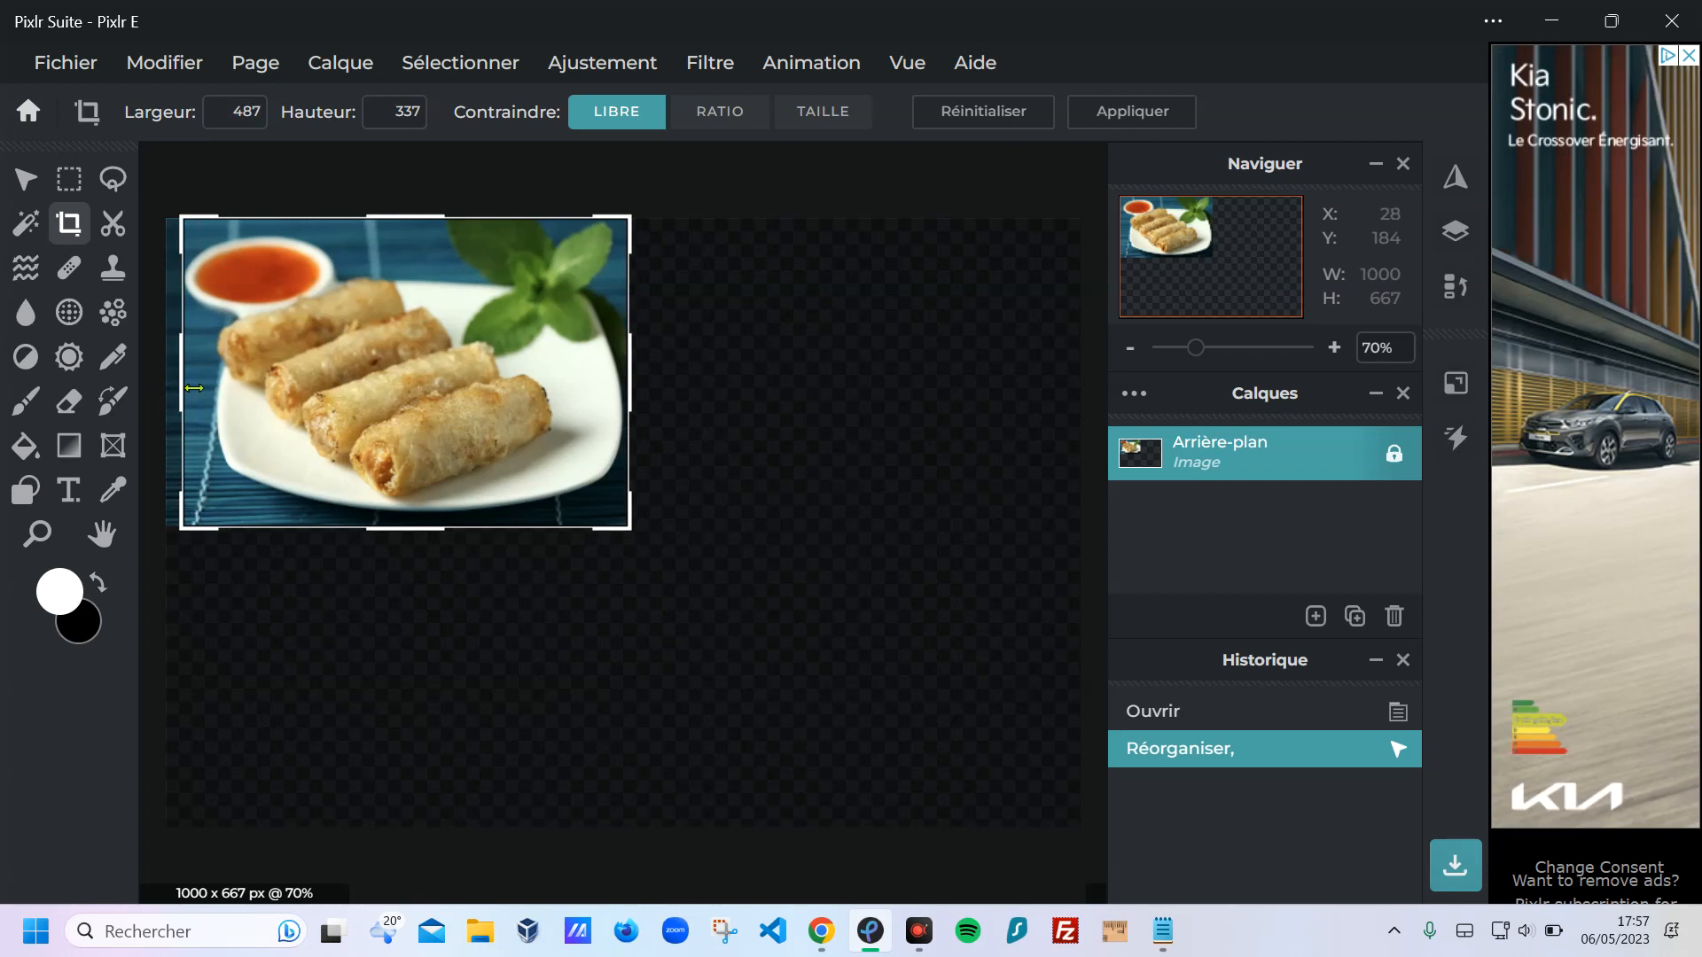
drag(631, 350, 589, 370)
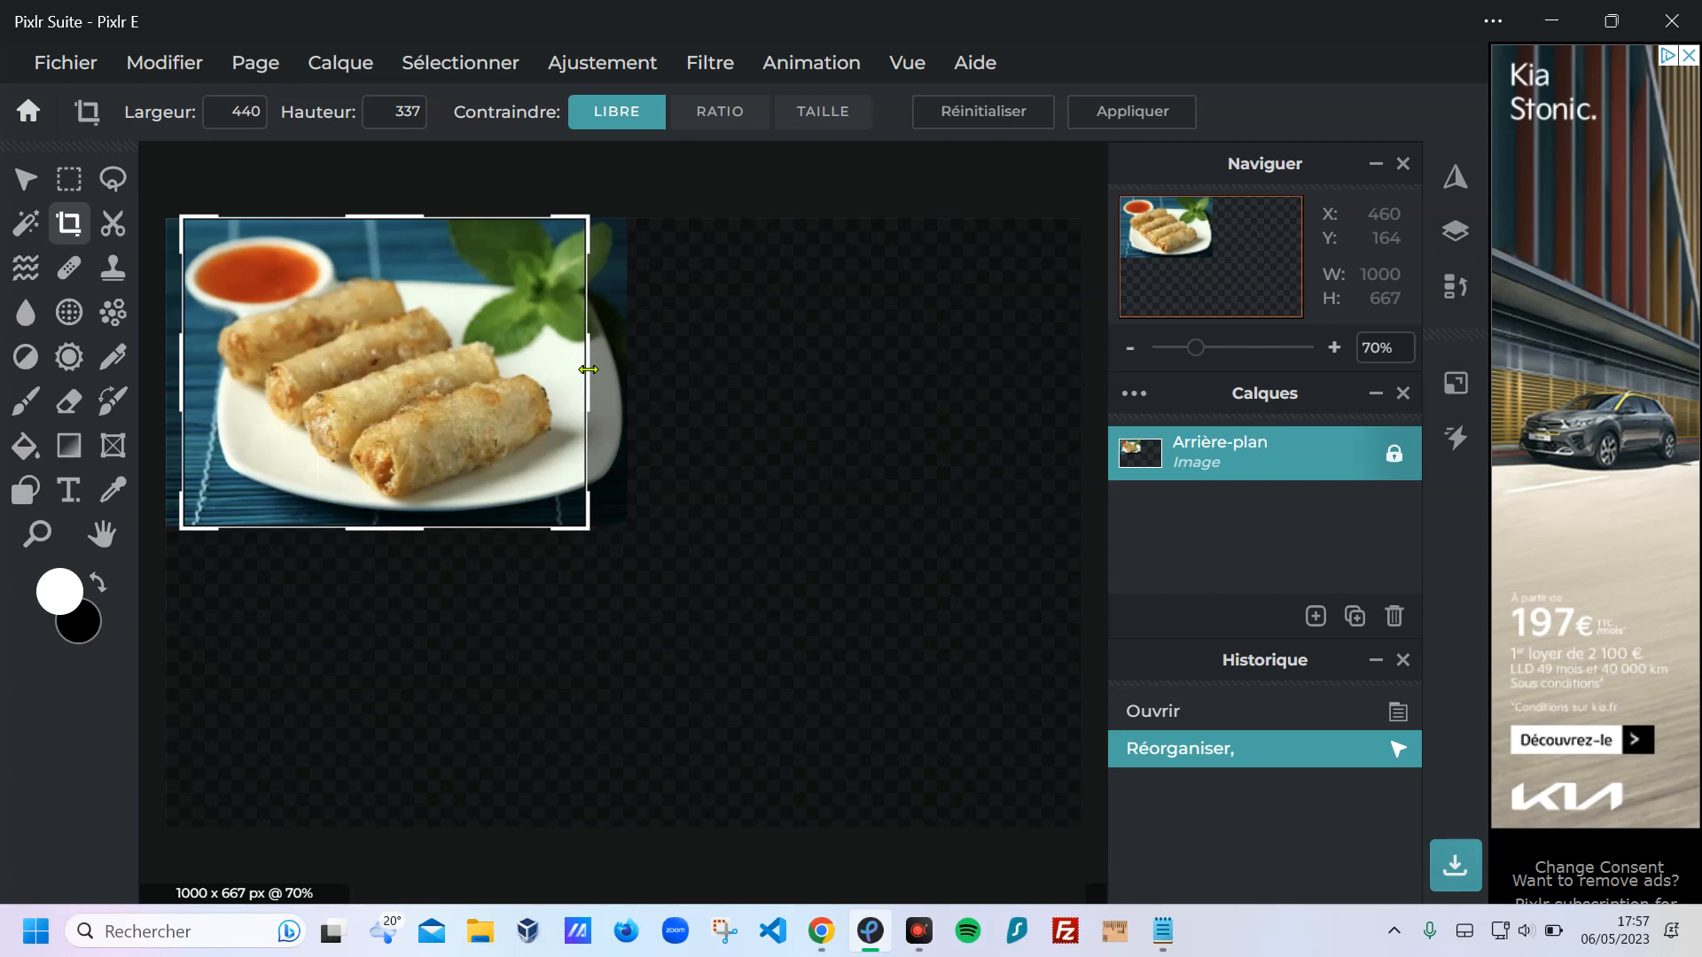
click(1131, 113)
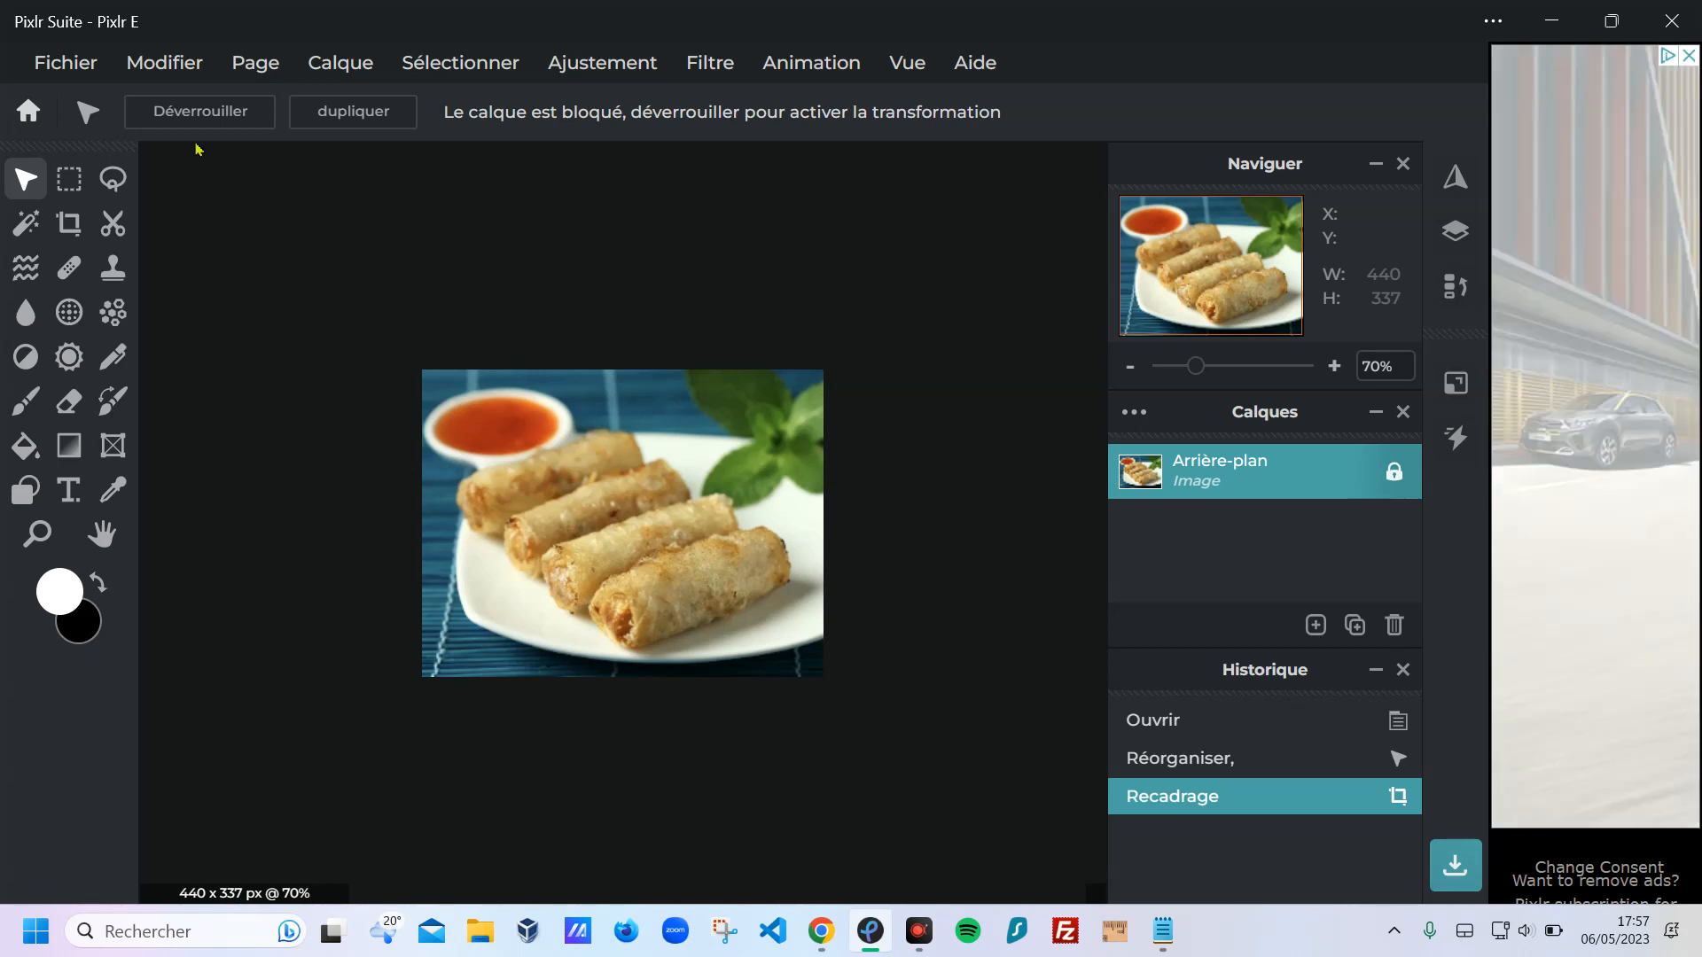
Prepare to save the cropped picture as a JPG with the quality raised to 100%.
click(65, 64)
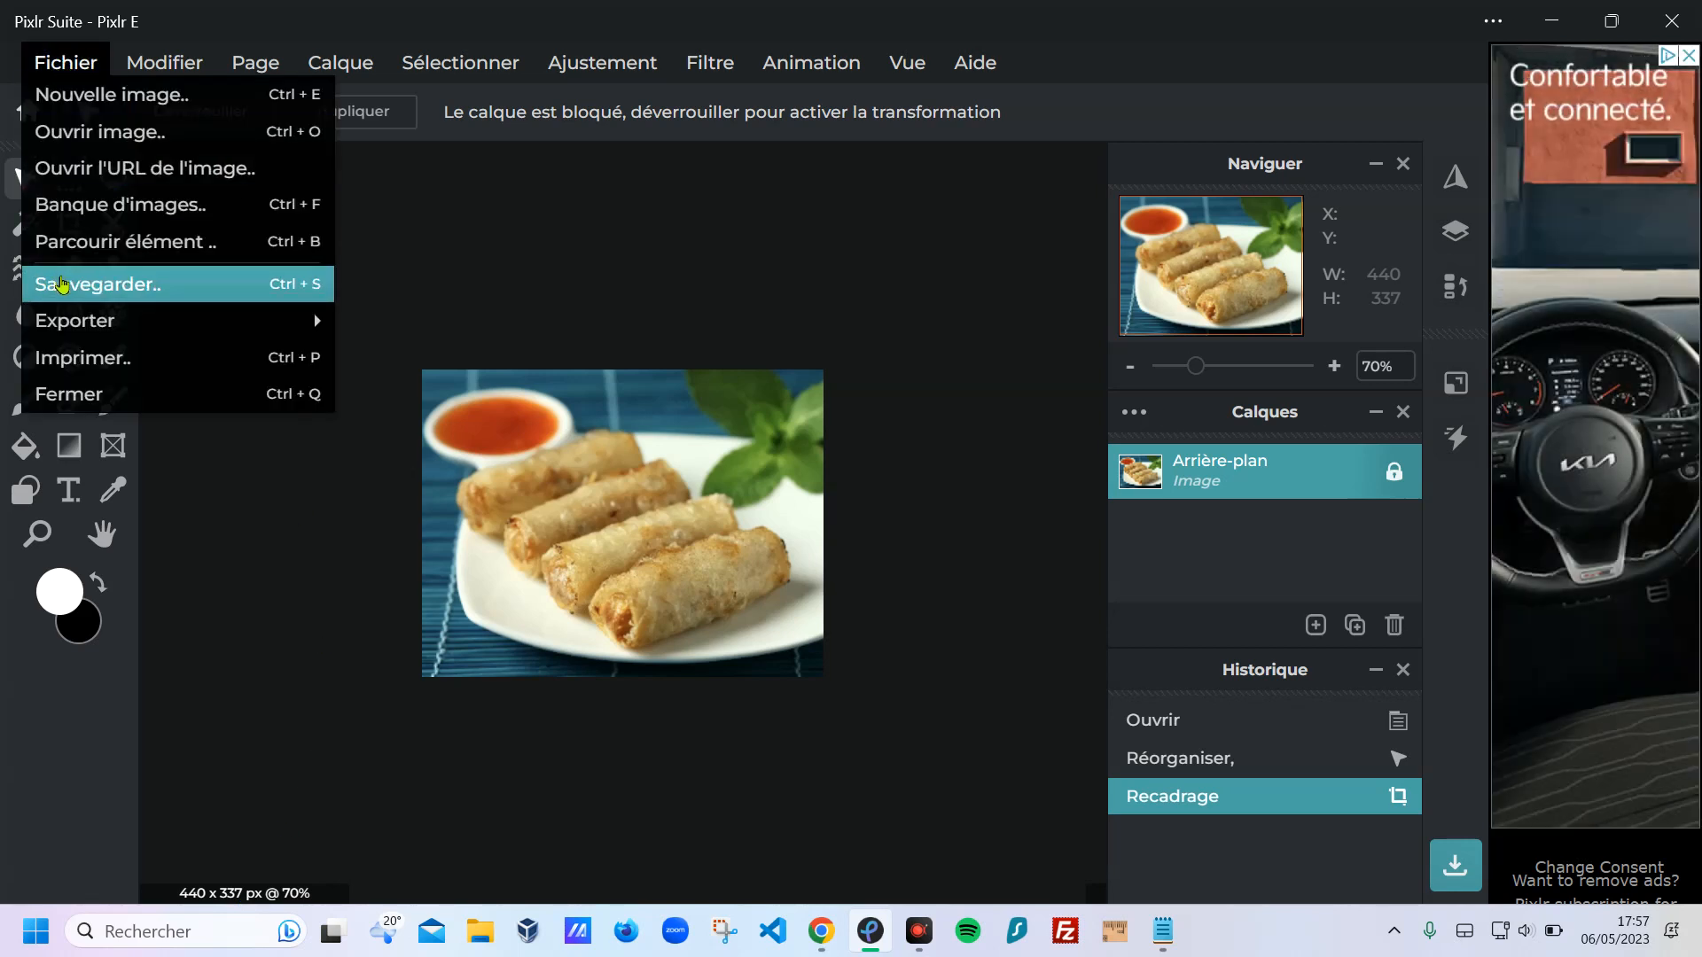
click(62, 284)
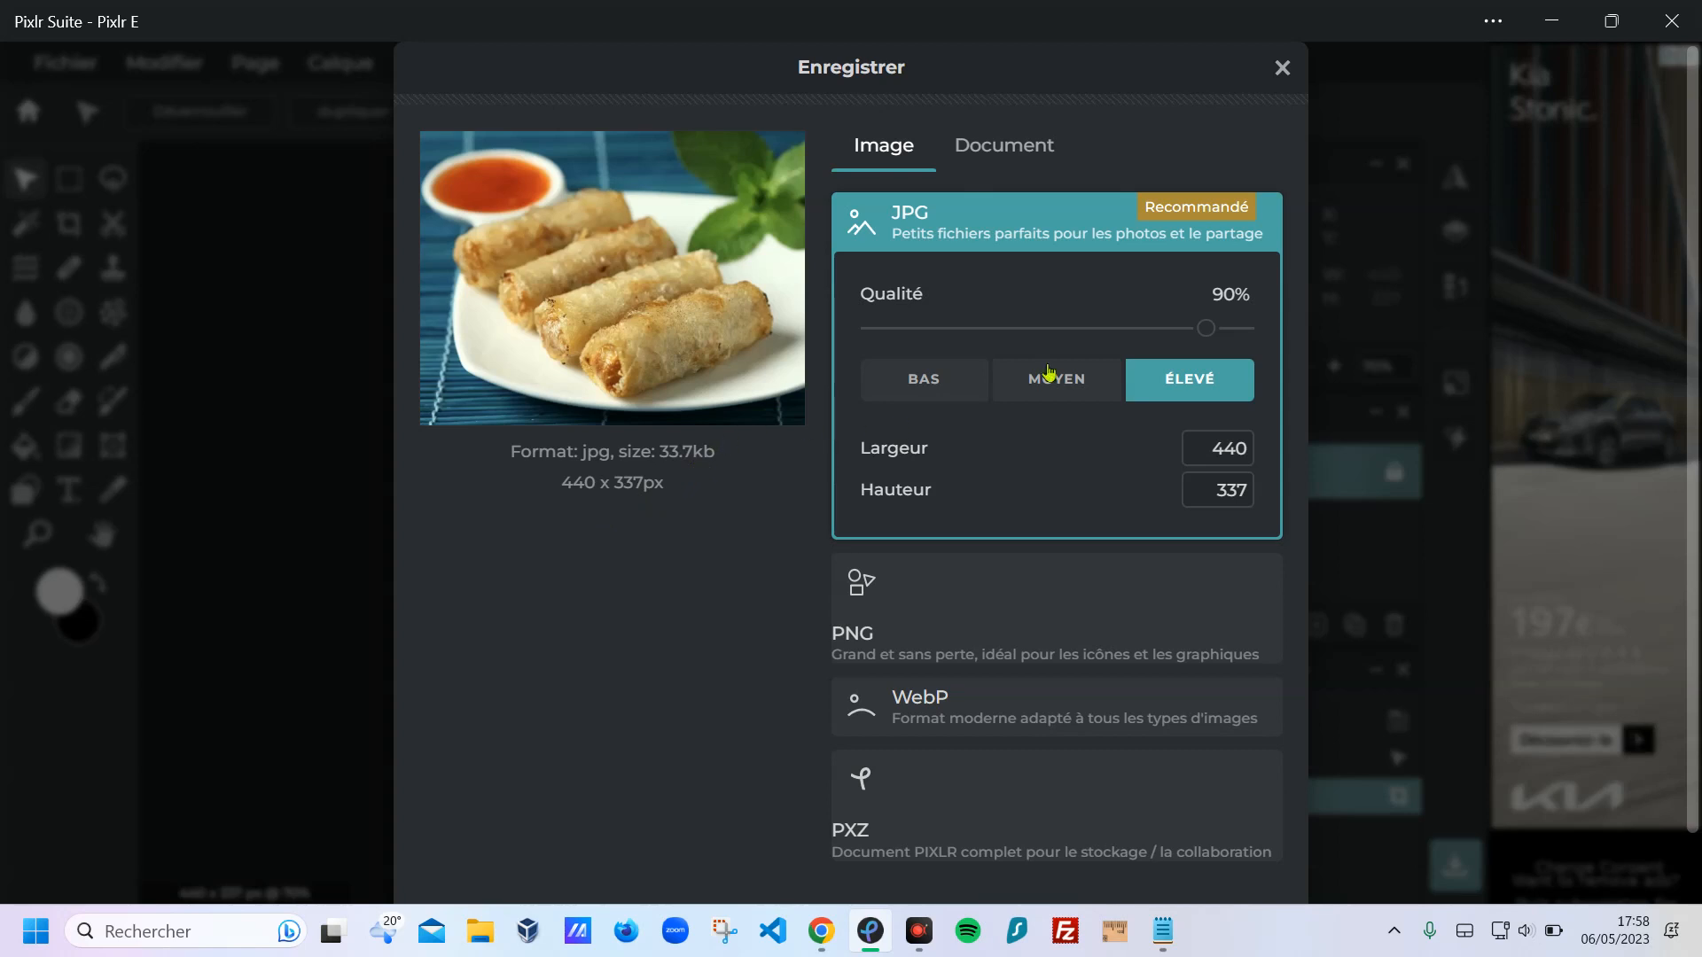
click(1207, 329)
drag(1207, 329, 1263, 333)
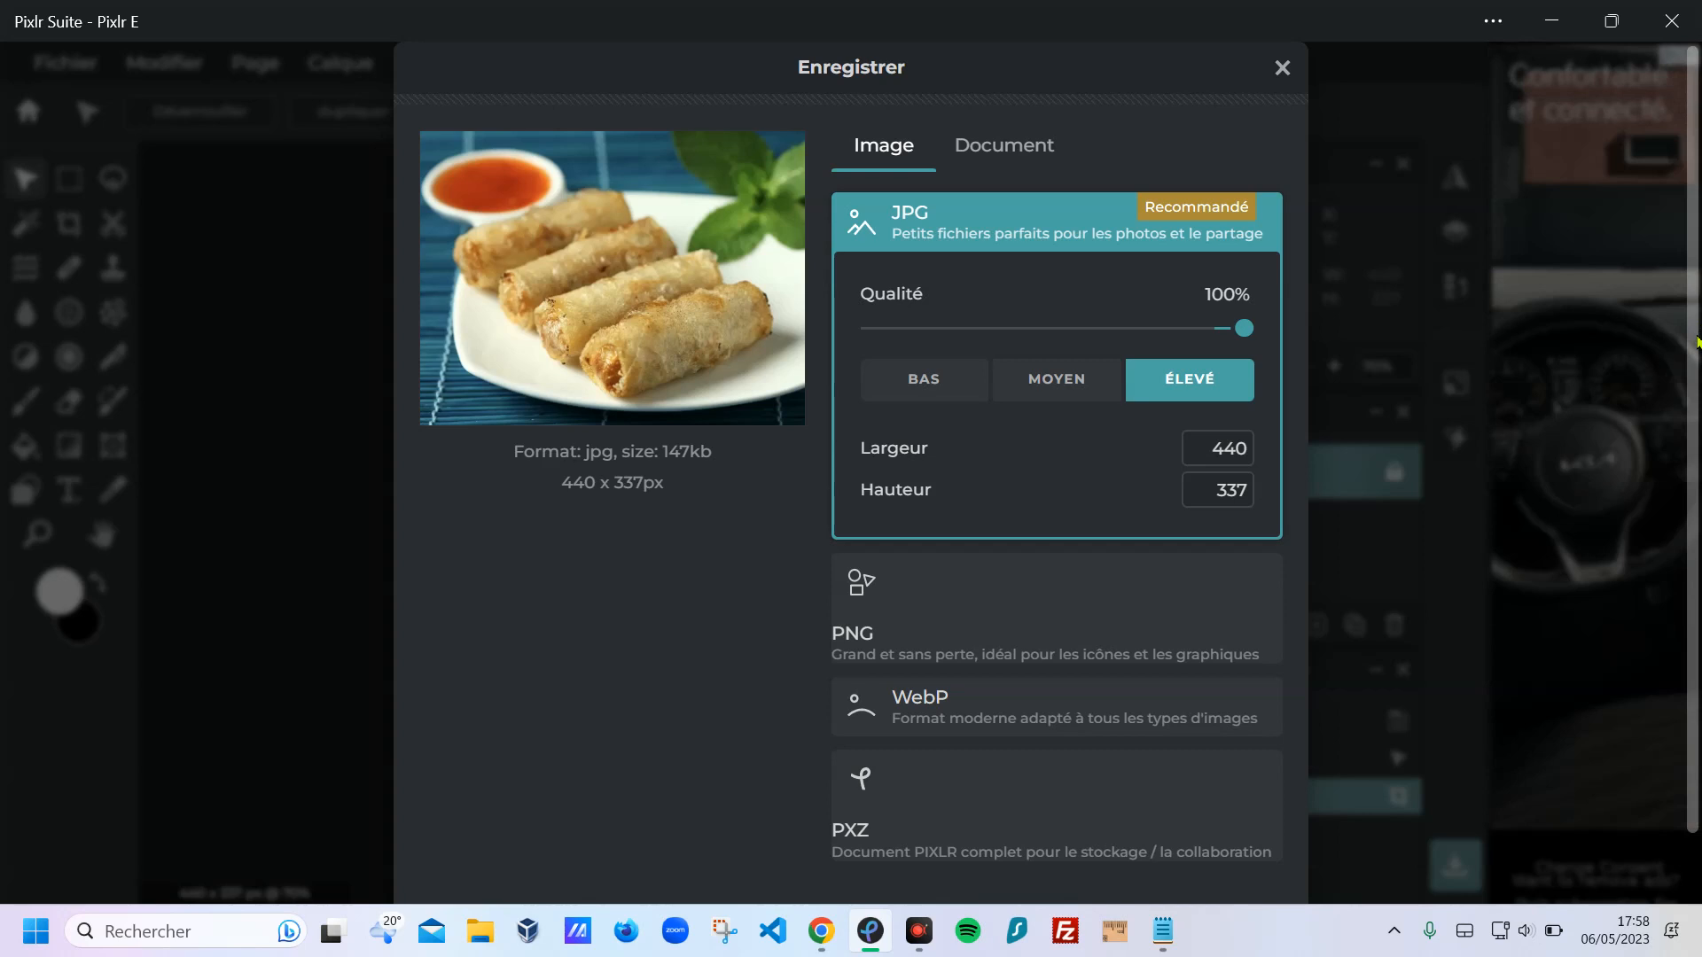
scroll(1696, 341, down, 1)
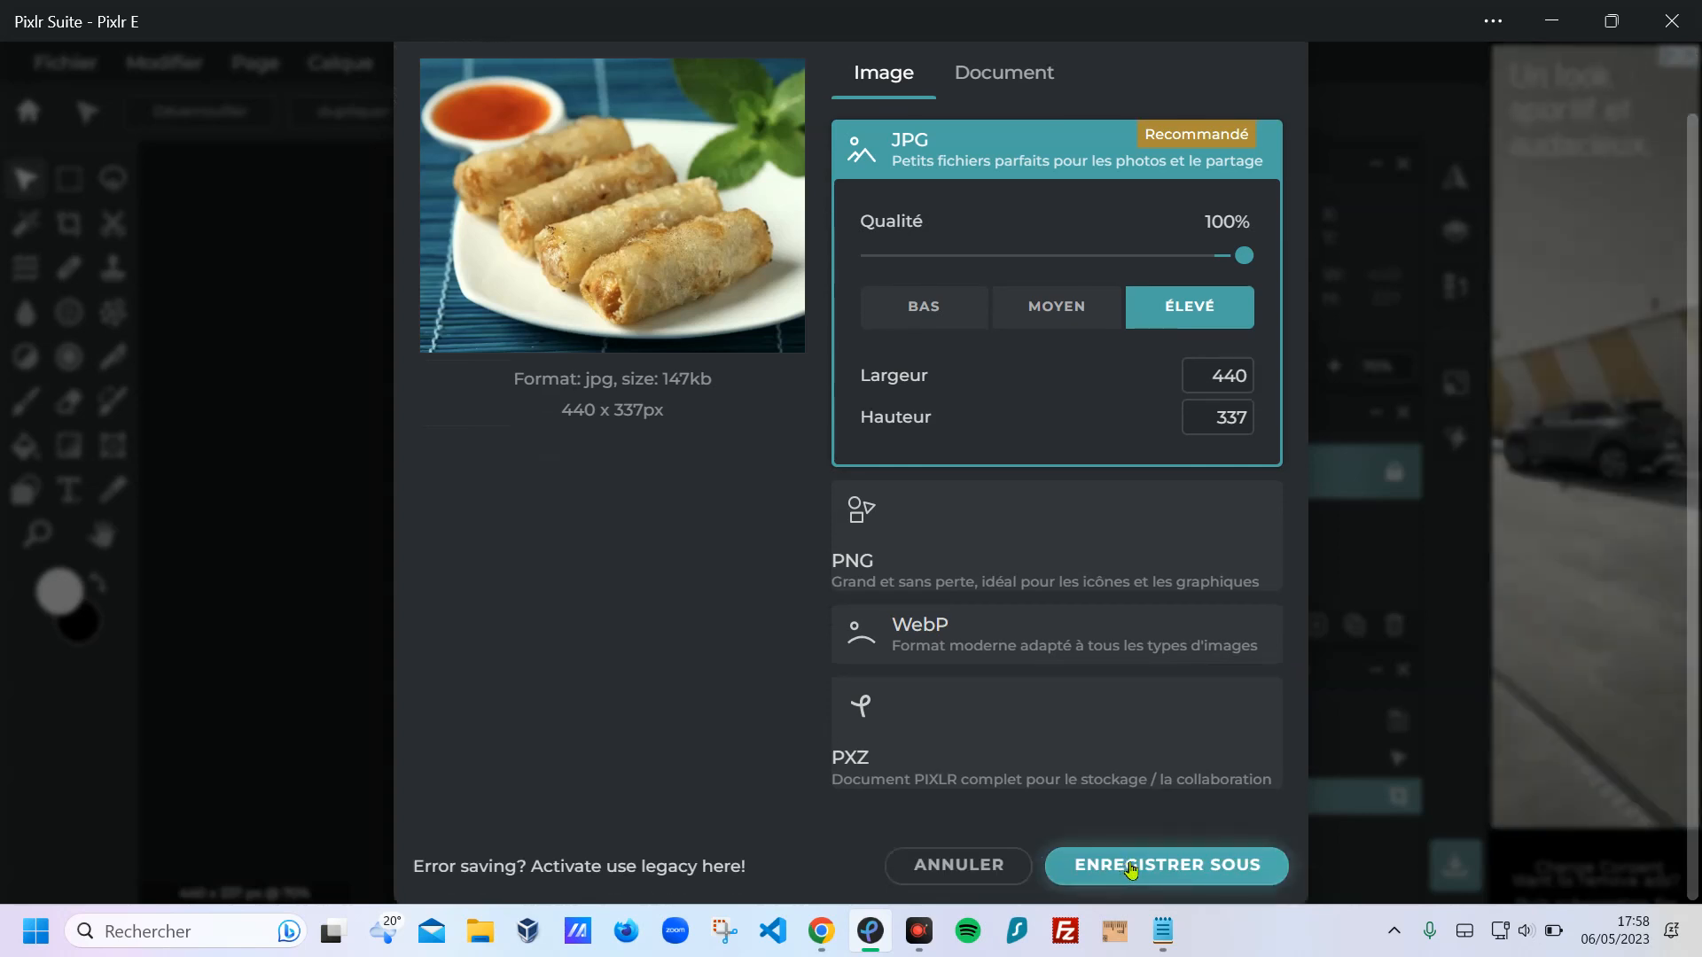
Save the JPG as "nems" in the Documents folder and dismiss the sign-up prompt.
click(1150, 866)
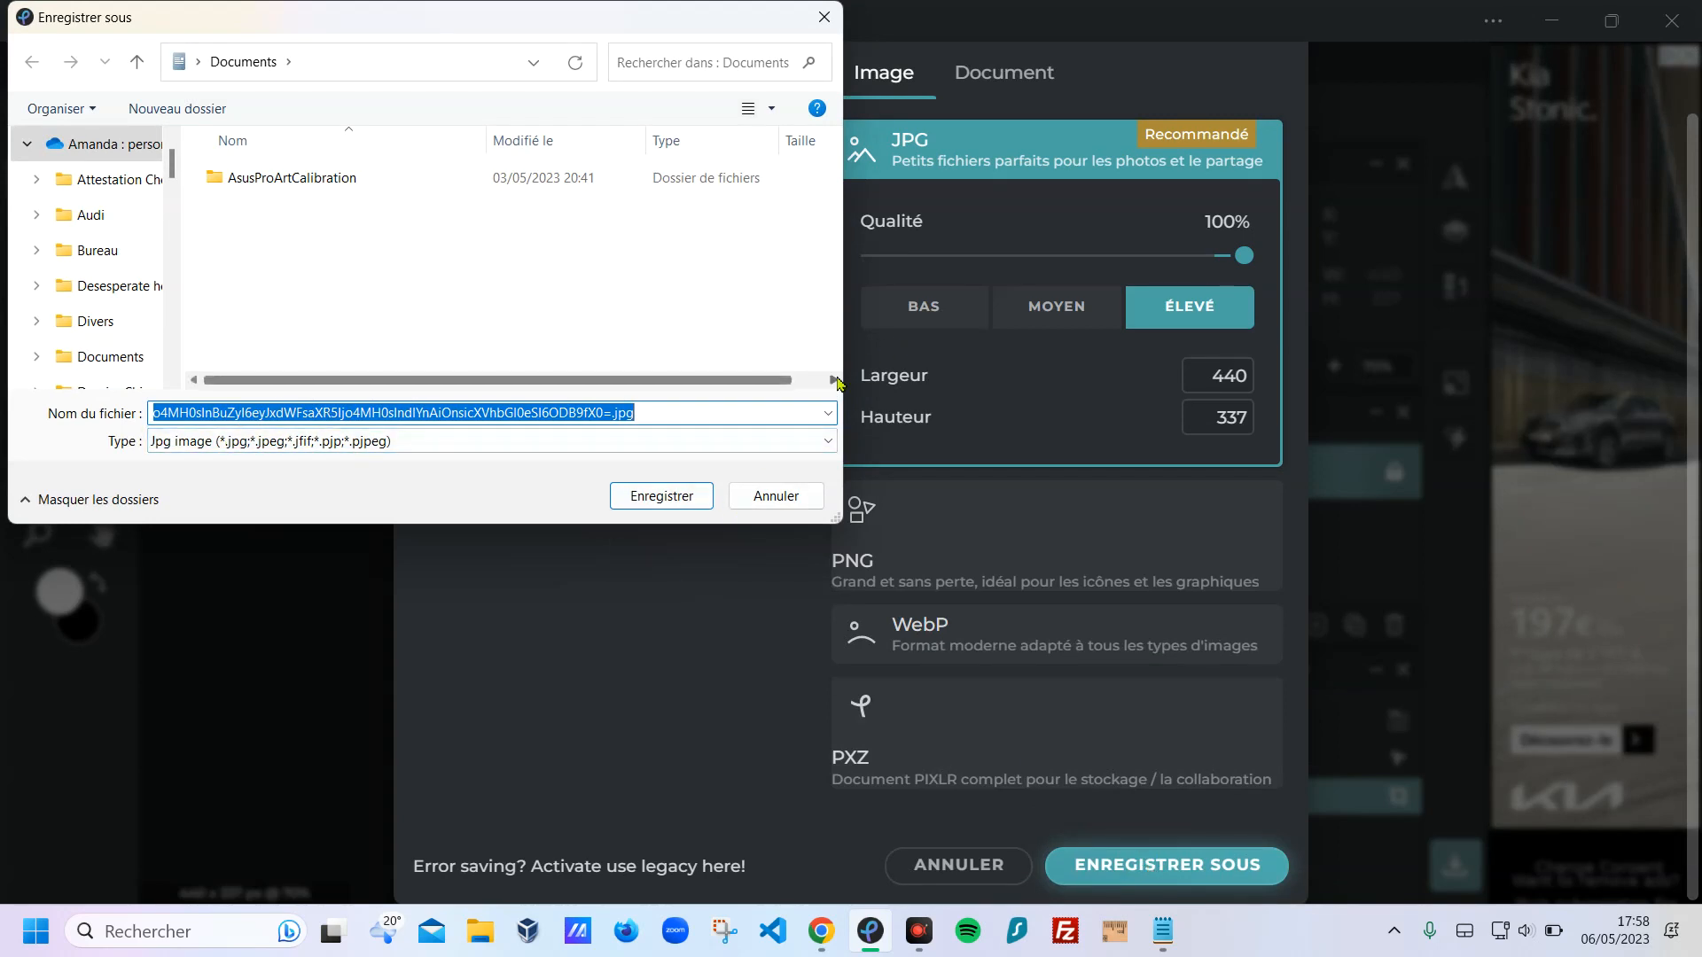
text(nems)
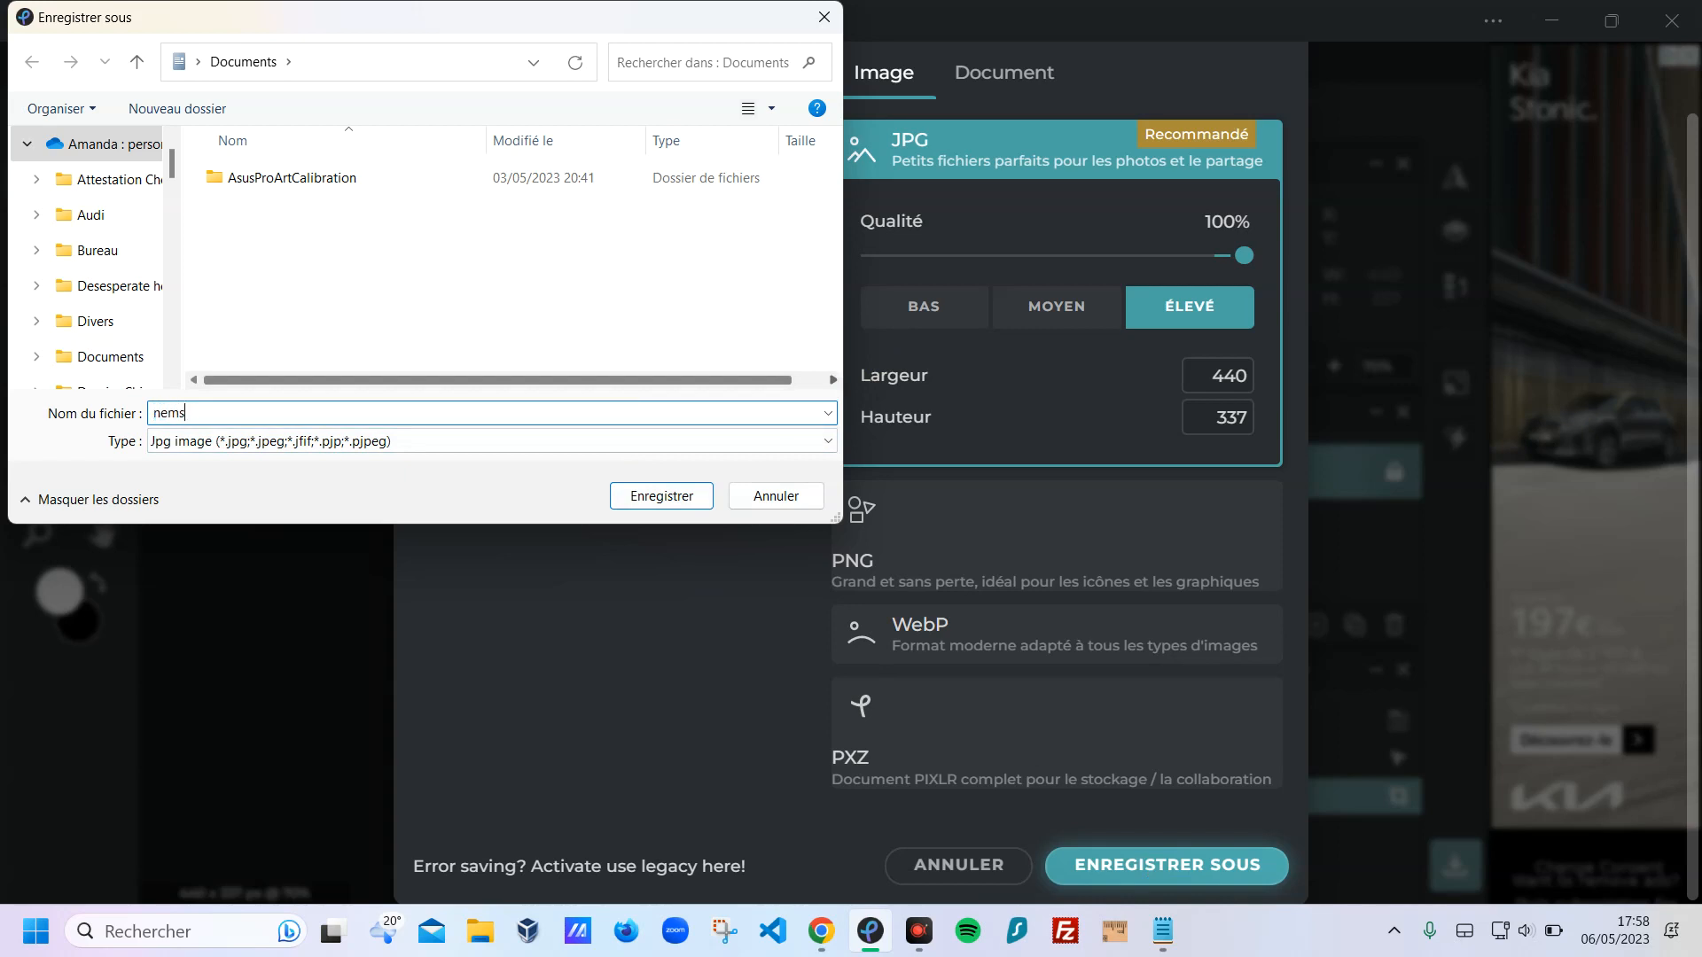
click(683, 503)
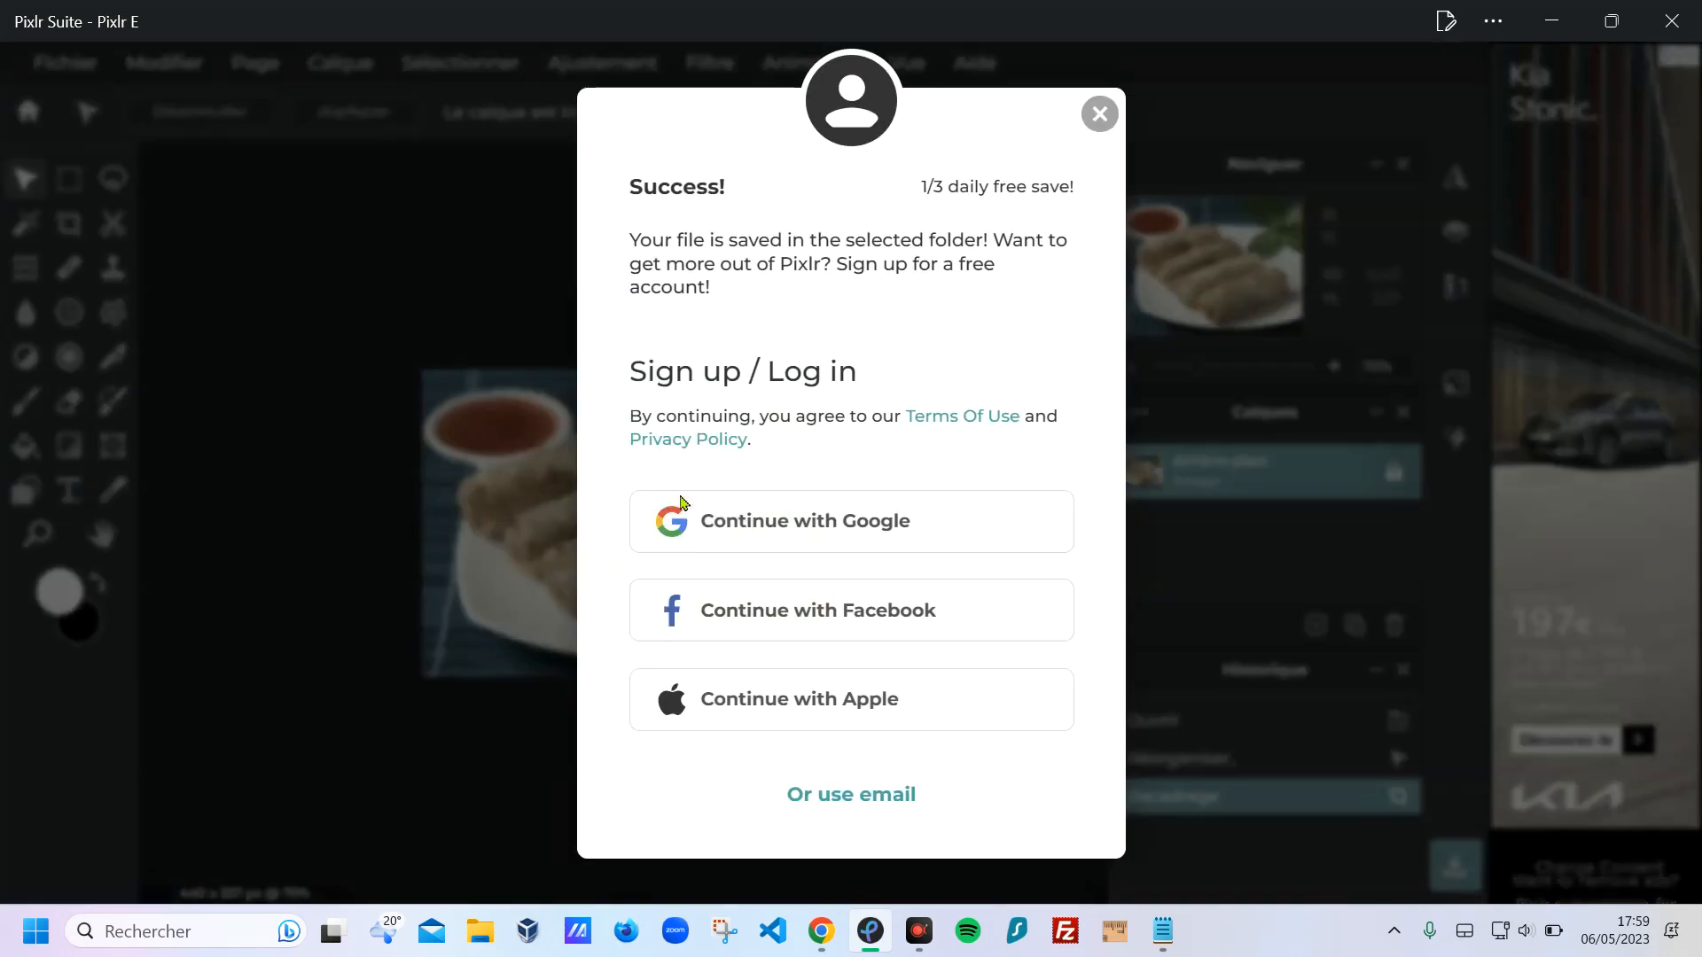
click(1096, 112)
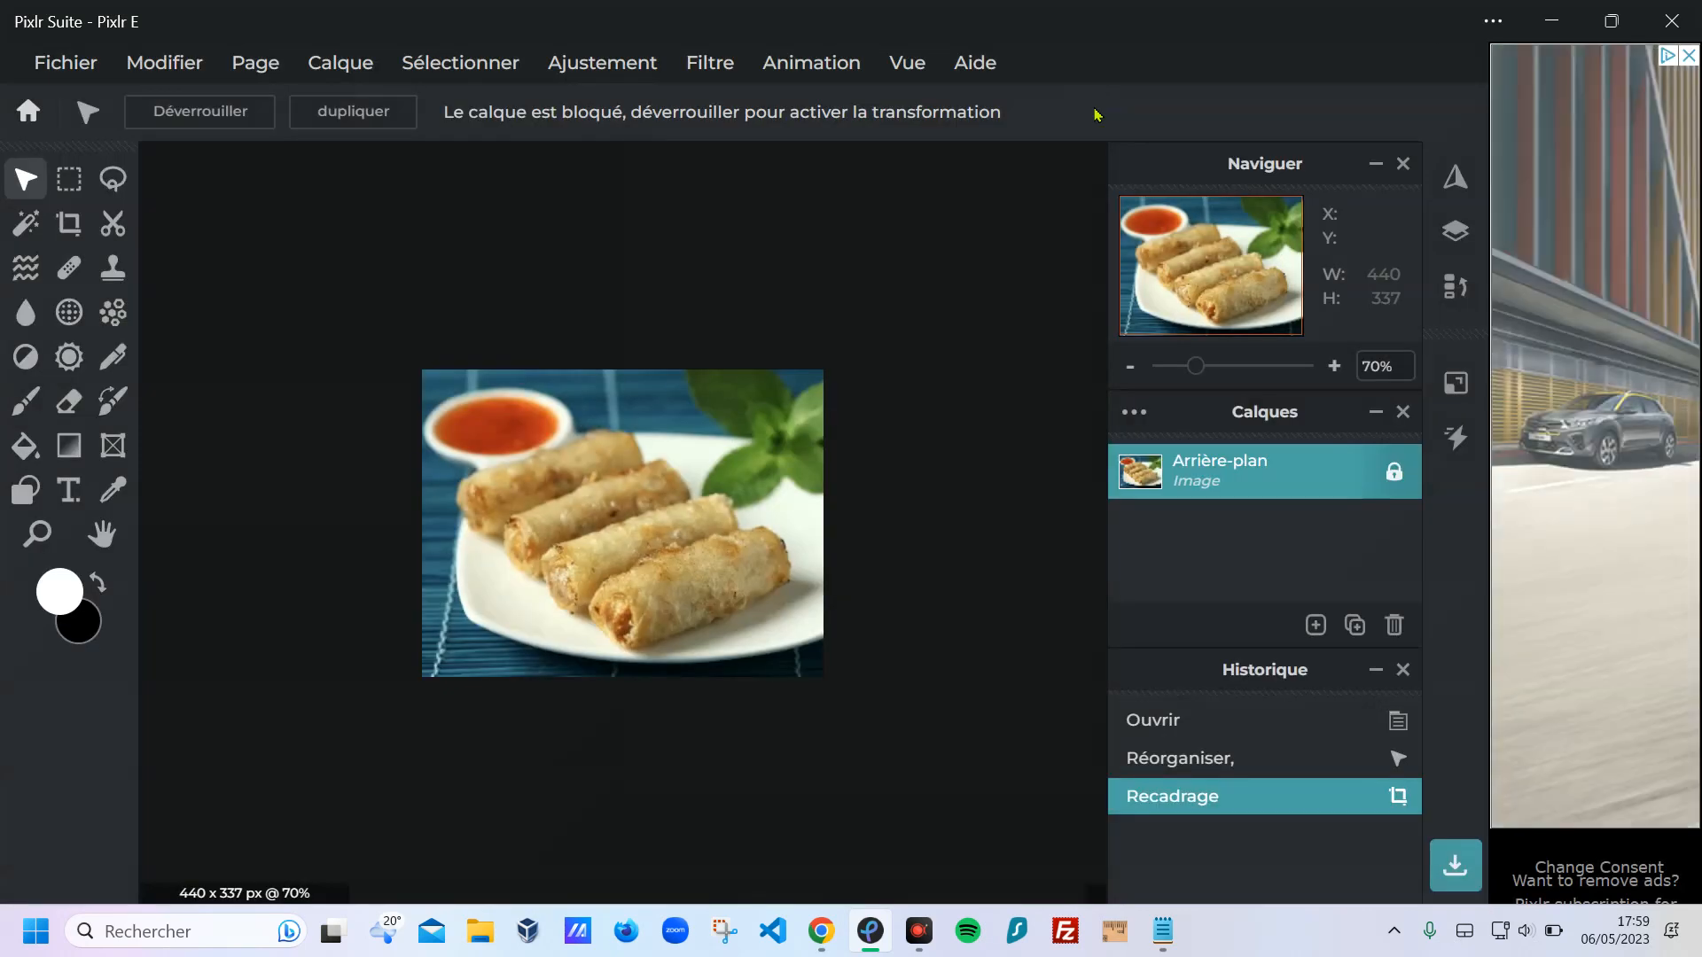